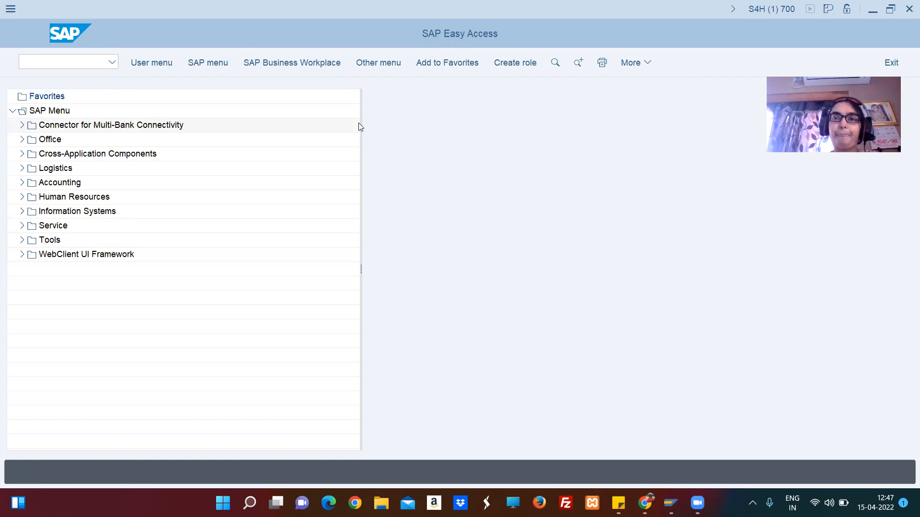
# Open the transaction for editing G/L accounts centrally.
pyautogui.click(82, 66)
pyautogui.write('MM01')
pyautogui.press('Return')
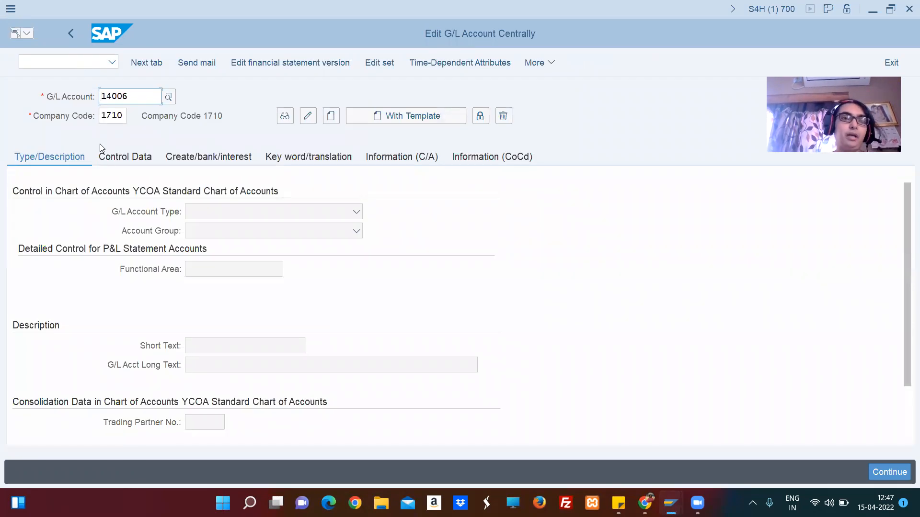
# Set the company code to ABC and load the G/L account's data for it.
pyautogui.click(126, 120)
pyautogui.press('BackSpace')
pyautogui.press('BackSpace')
pyautogui.press('BackSpace')
pyautogui.press('BackSpace')
pyautogui.write('abc')
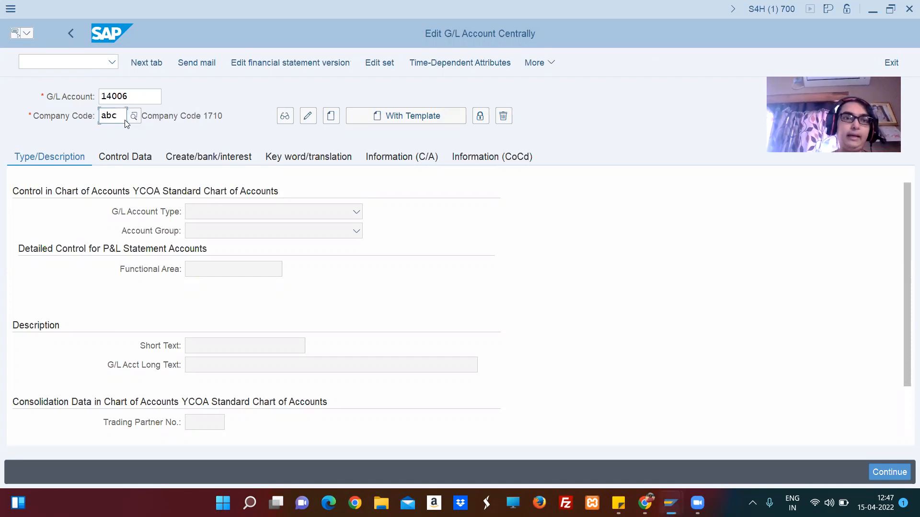
pyautogui.press('Return')
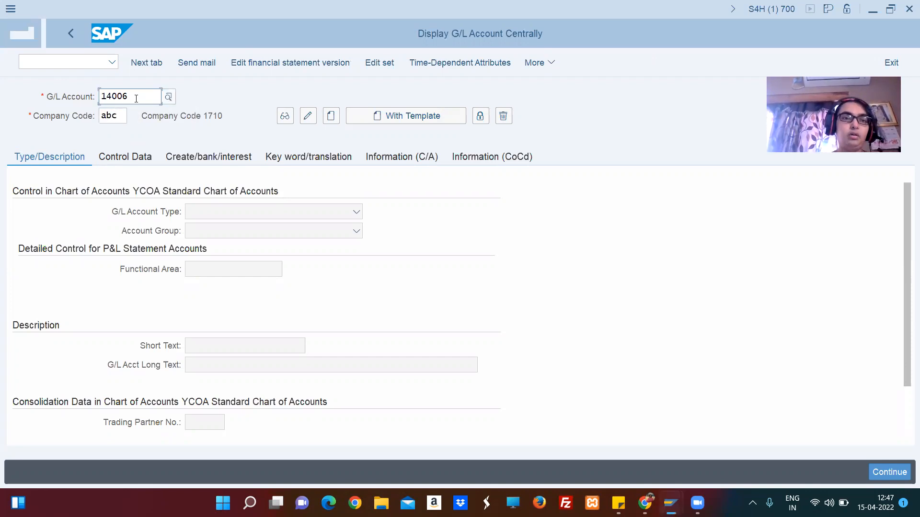
# Look up the existing G/L accounts in chart of accounts ABC, examine their numbers and descriptions, and close the list.
pyautogui.click(169, 98)
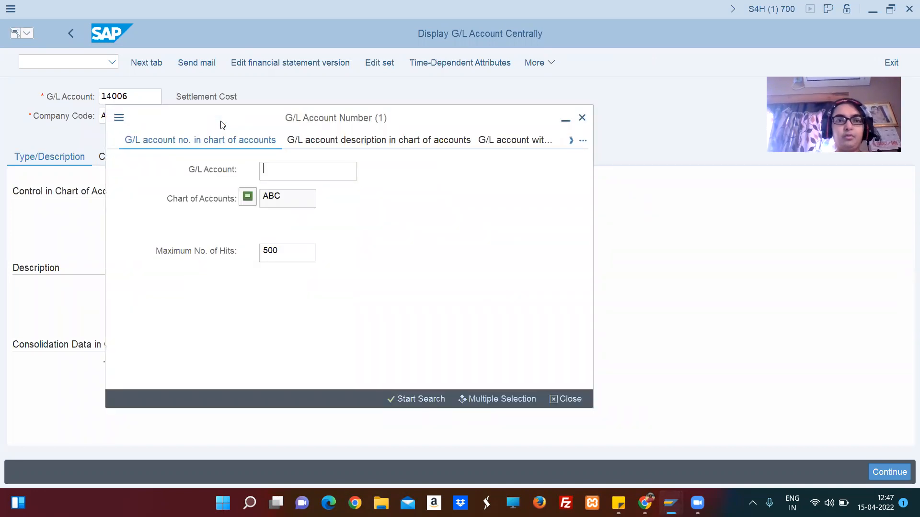
pyautogui.press('Return')
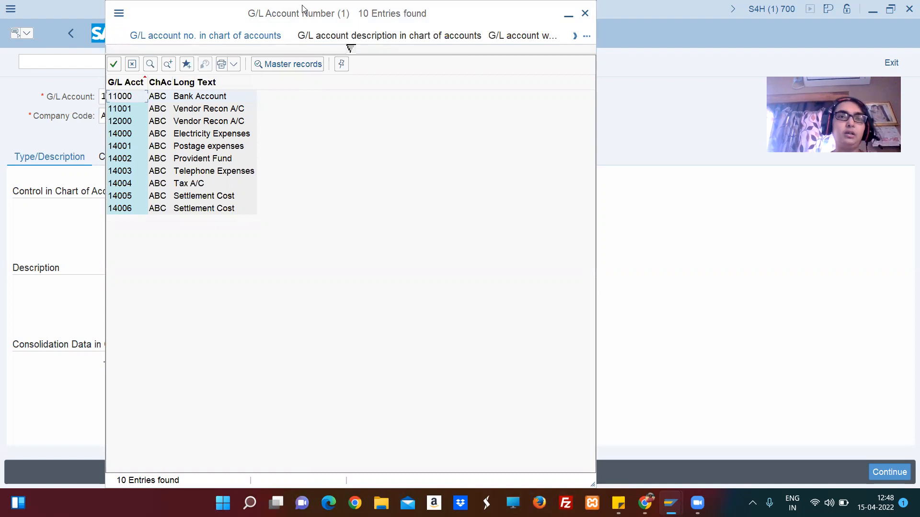
pyautogui.moveTo(302, 9); pyautogui.dragTo(281, 60)
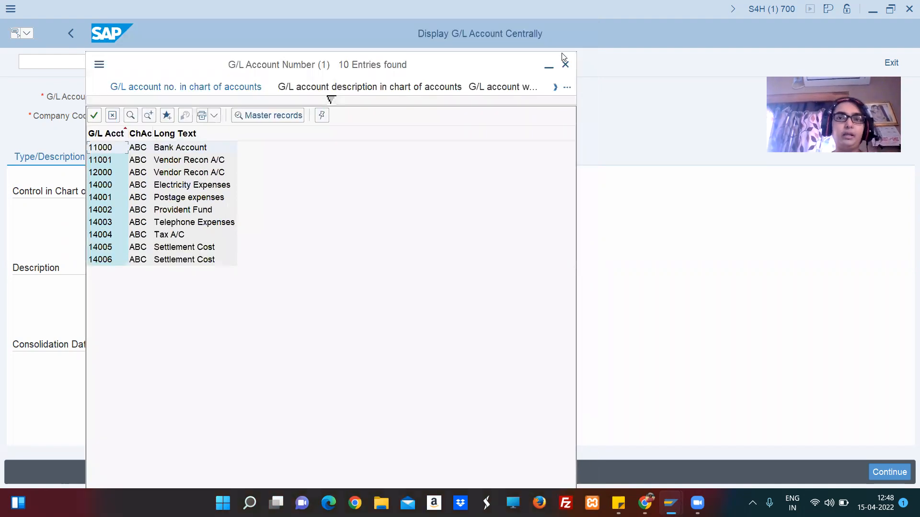
pyautogui.click(565, 64)
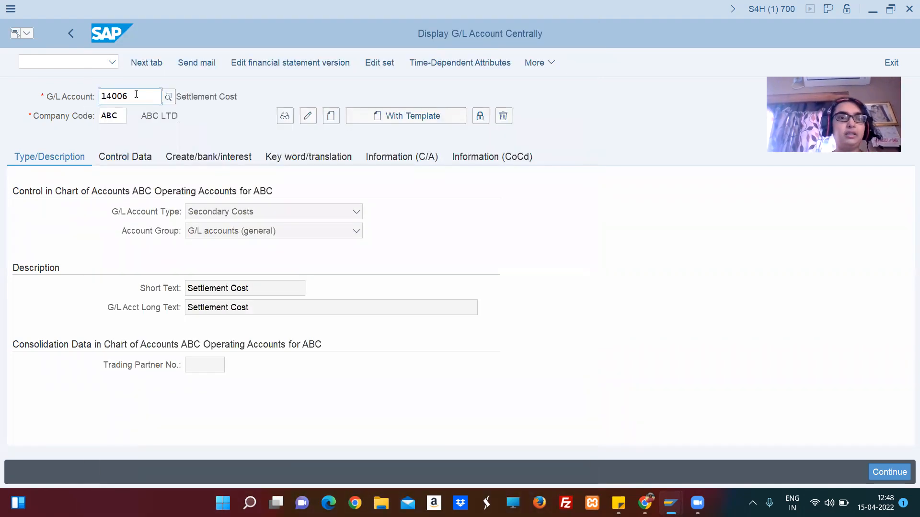
# Start creating G/L account 11002 in company code ABC.
pyautogui.press('BackSpace')
pyautogui.press('BackSpace')
pyautogui.press('BackSpace')
pyautogui.press('BackSpace')
pyautogui.press('BackSpace')
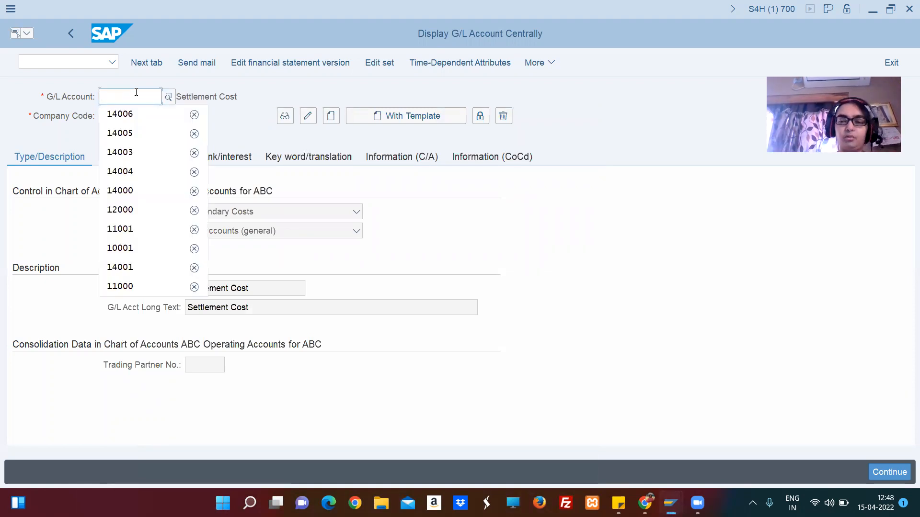
pyautogui.write('11002')
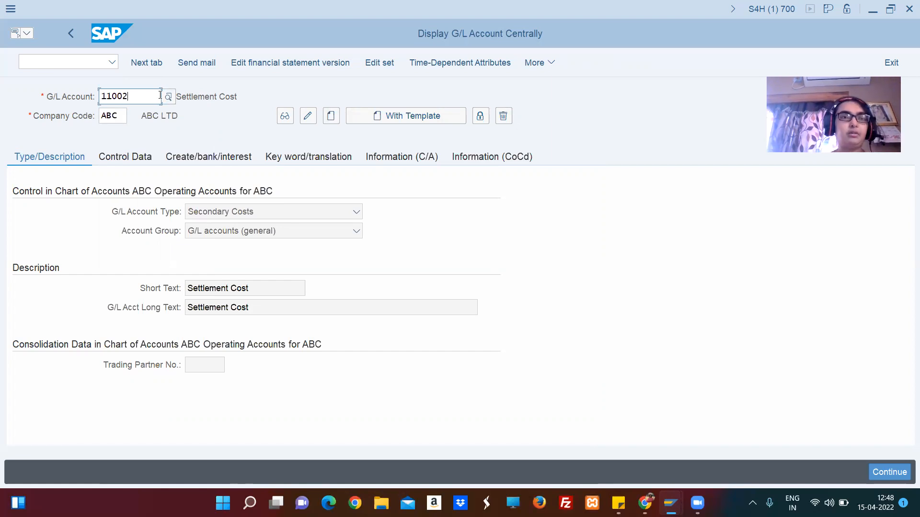
pyautogui.click(331, 118)
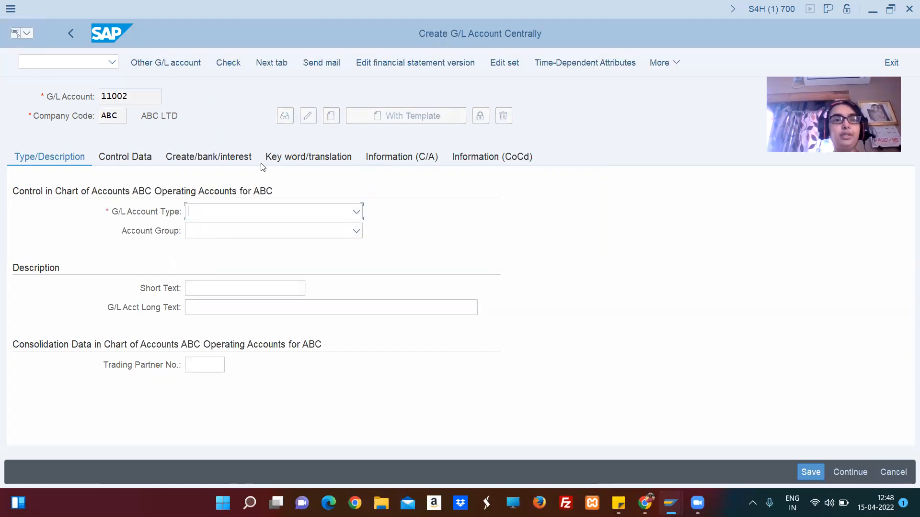
# Set the G/L account type to Balance Sheet Account and the account group to Current Asstes.
pyautogui.click(218, 212)
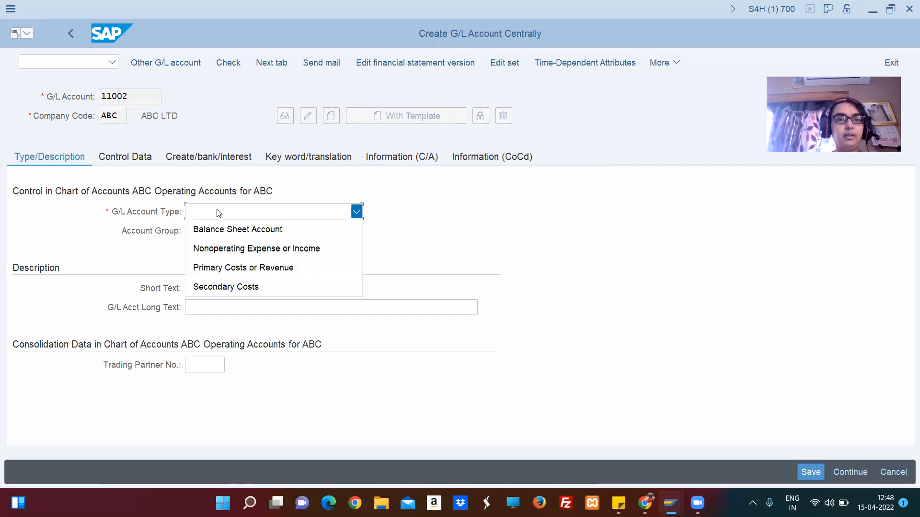
pyautogui.click(228, 230)
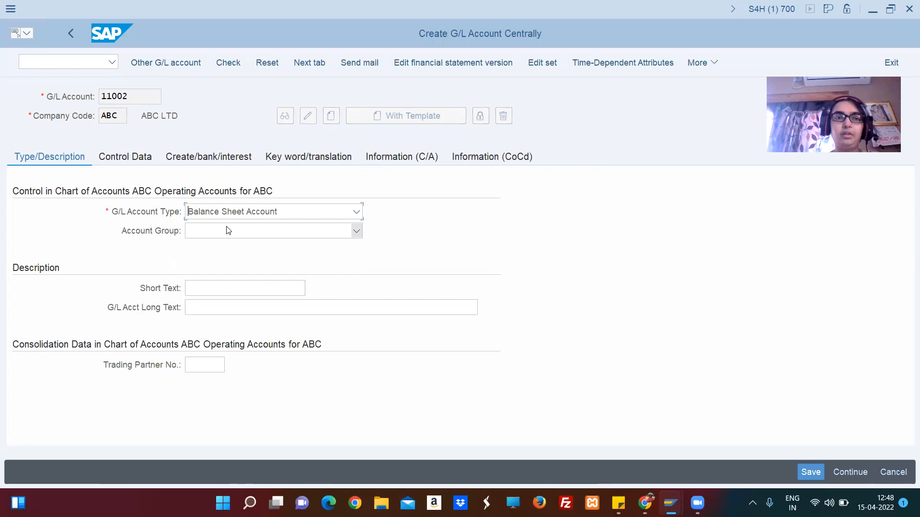
pyautogui.click(245, 236)
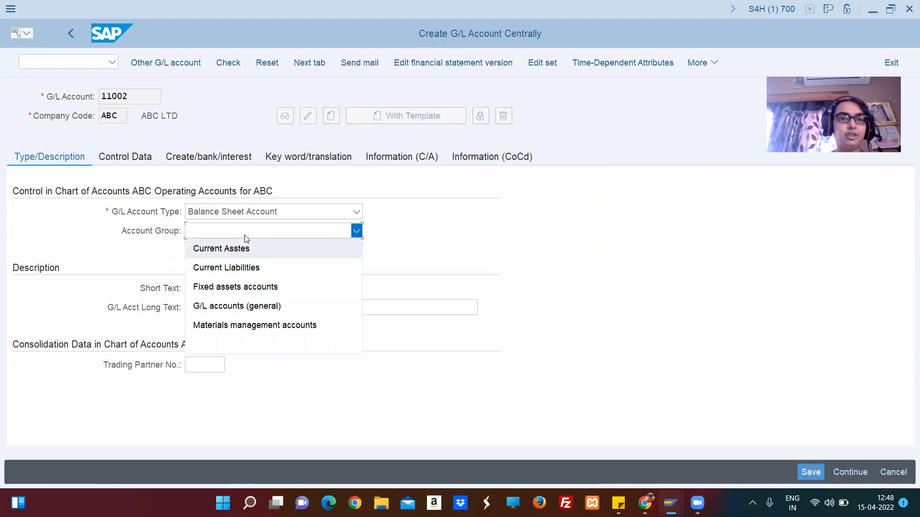
pyautogui.click(261, 255)
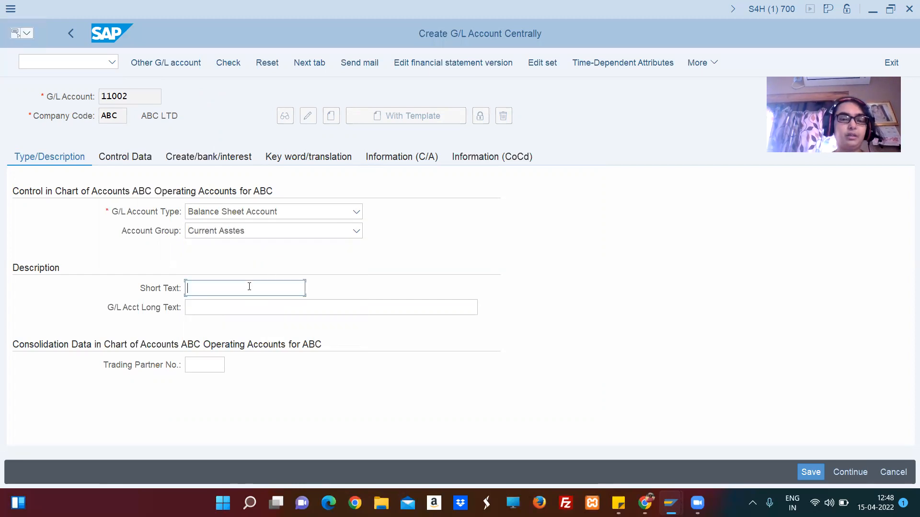
# Enter Cash A/C as both the short text and the long text of the G/L account.
pyautogui.write('Cas')
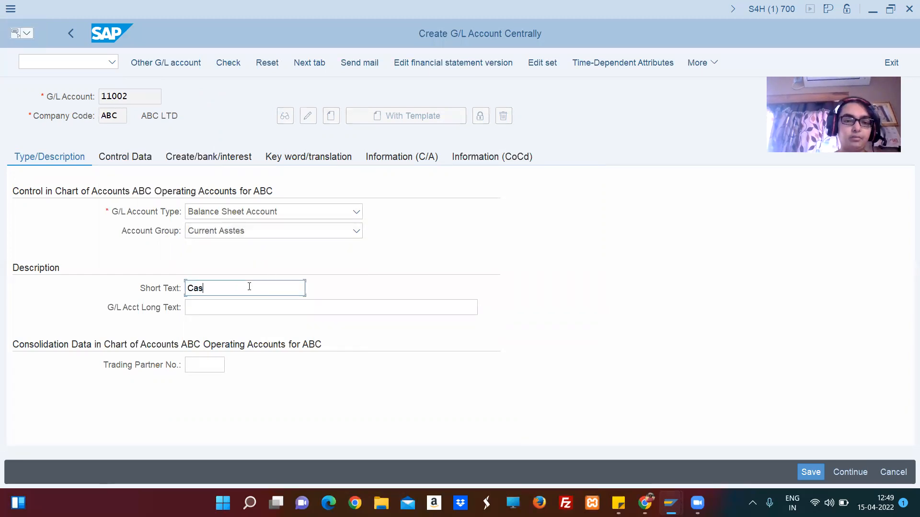
pyautogui.write('h A/c')
pyautogui.press('BackSpace')
pyautogui.write('C')
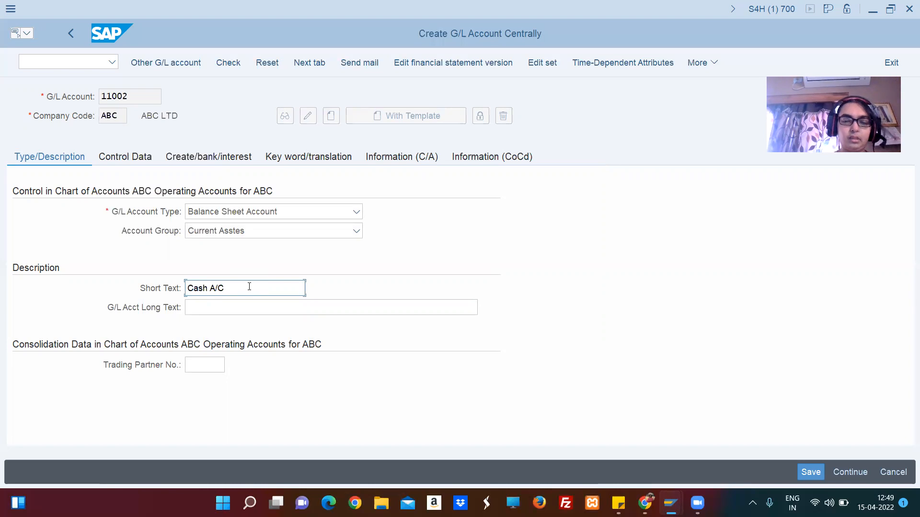
pyautogui.hotkey('shift', 'Left')
pyautogui.hotkey('shift', 'Home')
pyautogui.hotkey('ctrl', 'c')
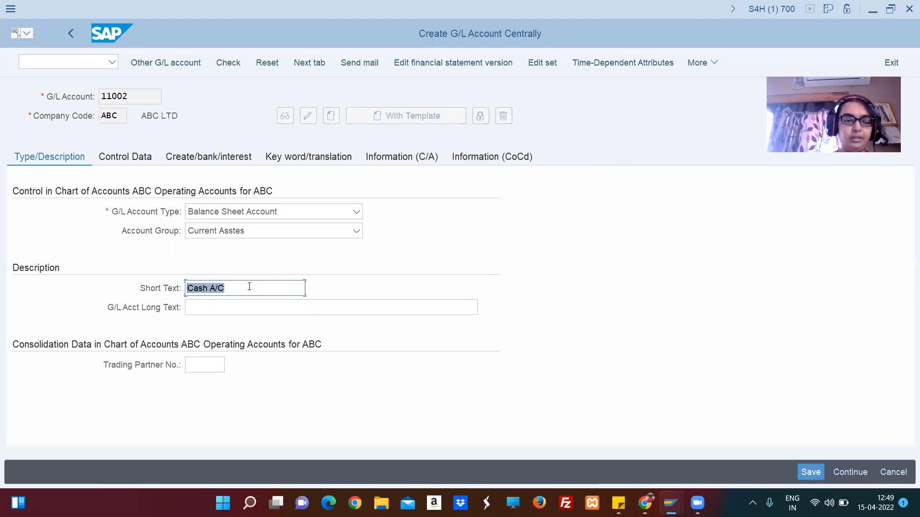
pyautogui.click(249, 287)
pyautogui.click(235, 303)
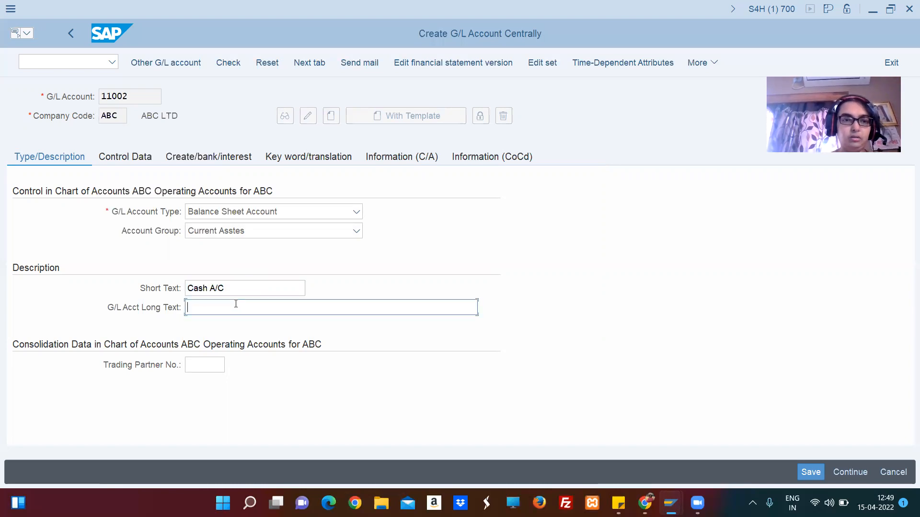
pyautogui.hotkey('ctrl', 'v')
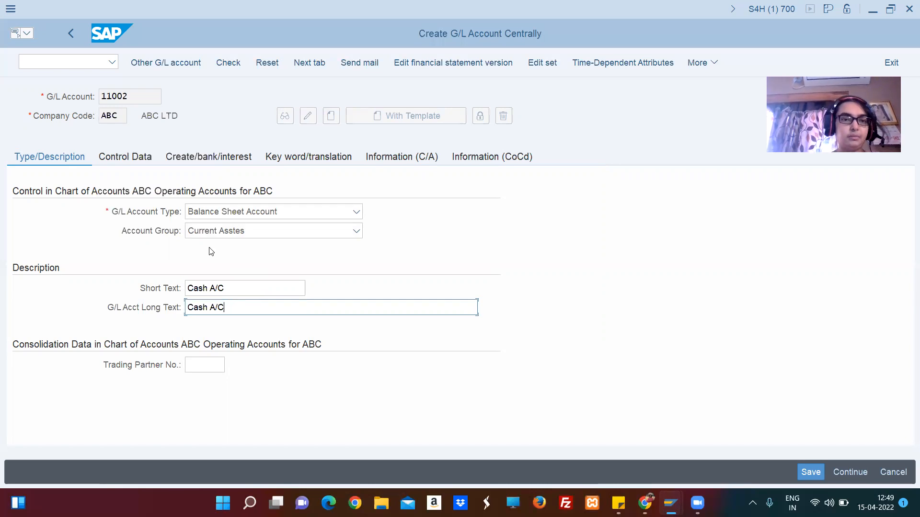
# Assign field status group G001, General (with text, assignment), to the cash account and save it.
pyautogui.click(251, 277)
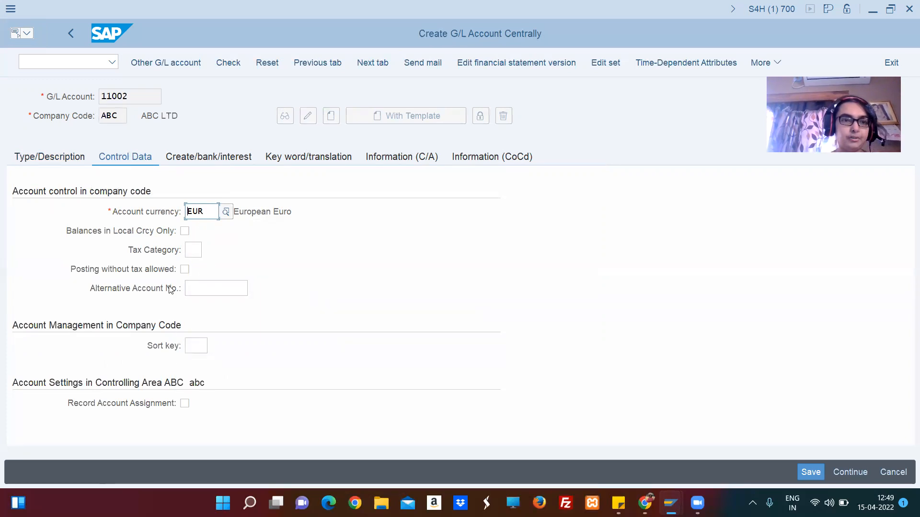
pyautogui.click(209, 160)
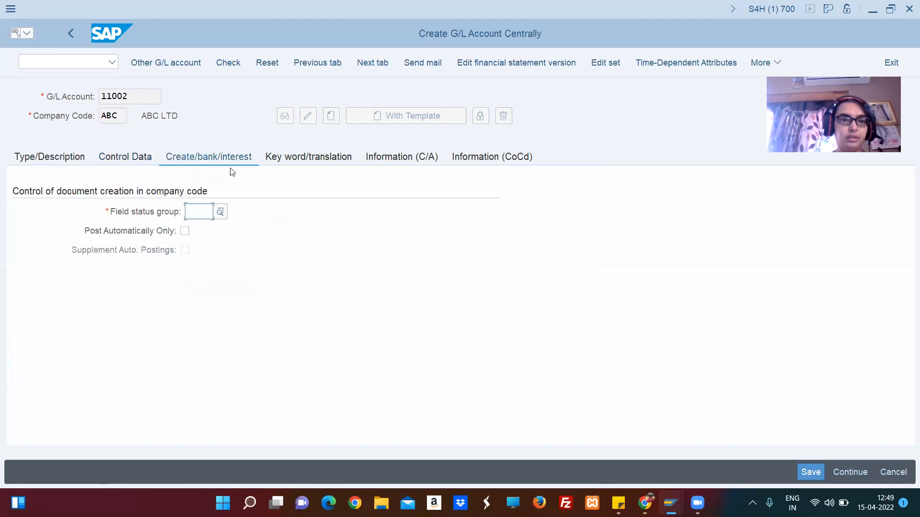
pyautogui.click(221, 213)
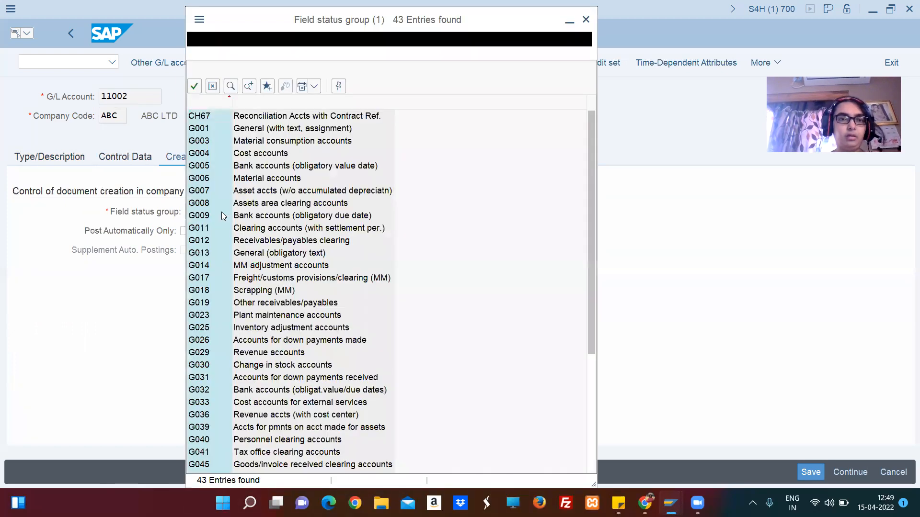
pyautogui.doubleClick(259, 130)
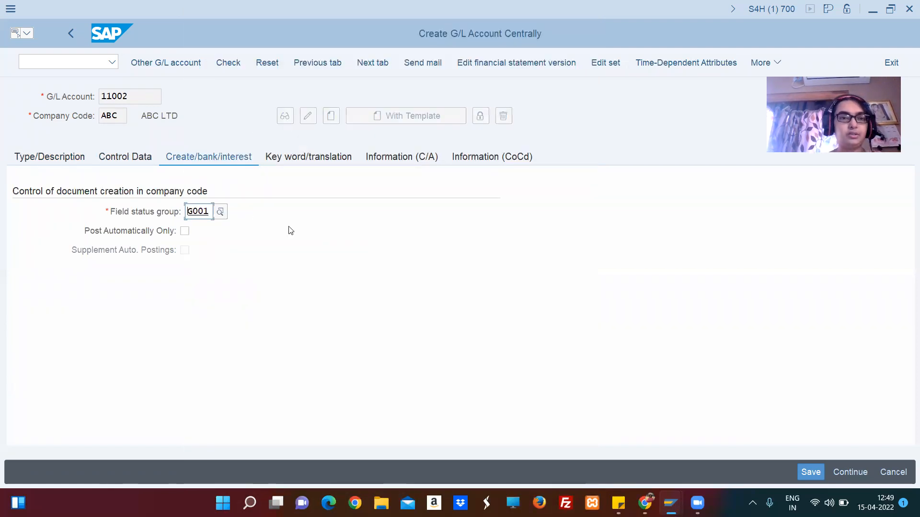
pyautogui.press('Return')
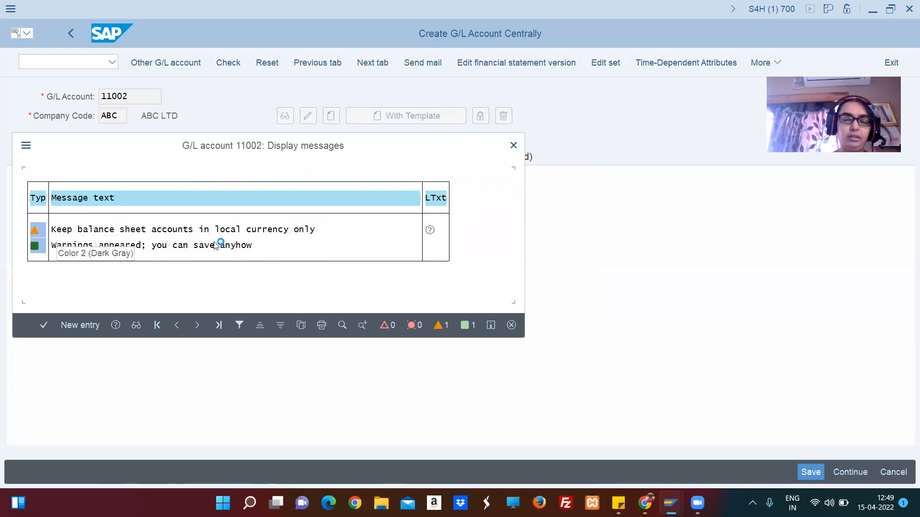
pyautogui.press('Return')
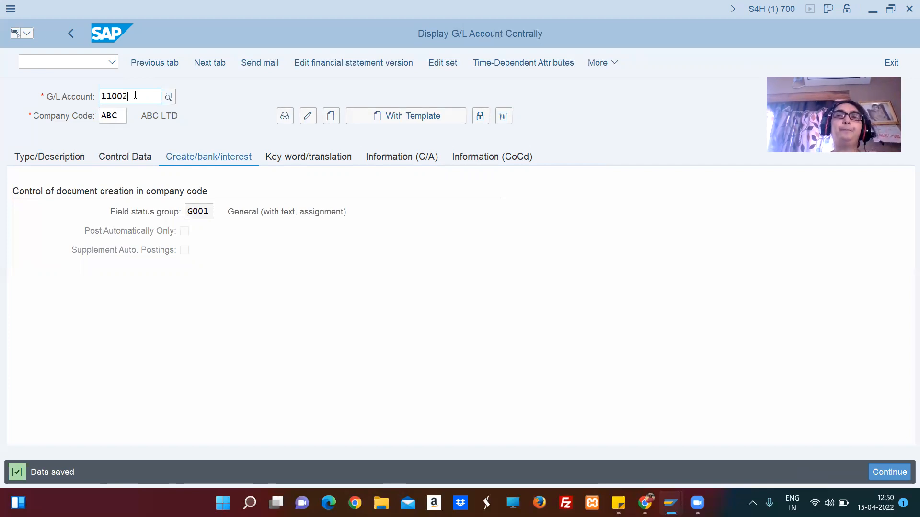
pyautogui.press('BackSpace')
pyautogui.press('BackSpace')
pyautogui.press('BackSpace')
pyautogui.press('BackSpace')
pyautogui.press('BackSpace')
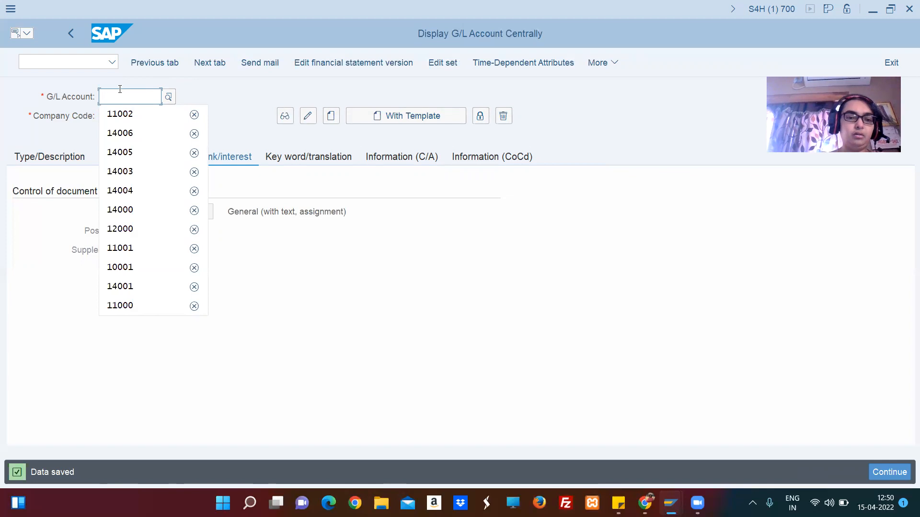
pyautogui.write('Trave')
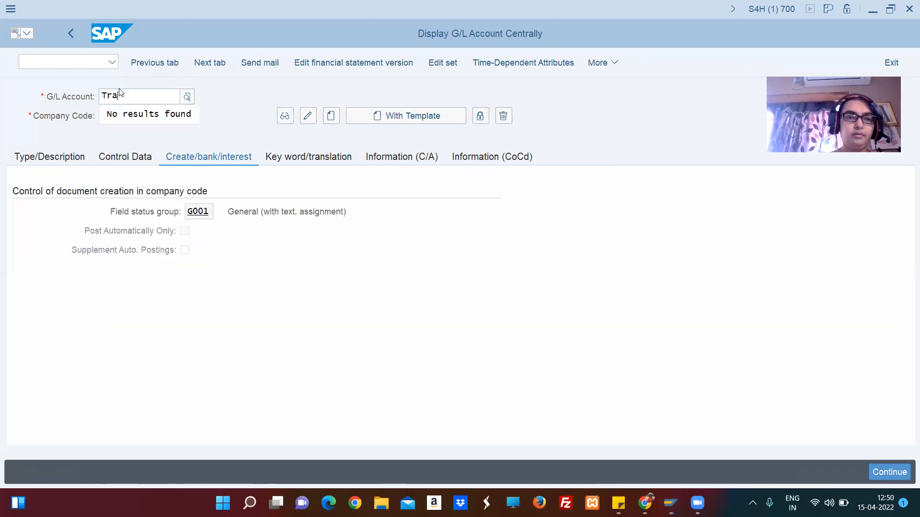
pyautogui.press('BackSpace')
pyautogui.press('BackSpace')
pyautogui.press('BackSpace')
pyautogui.press('BackSpace')
pyautogui.press('BackSpace')
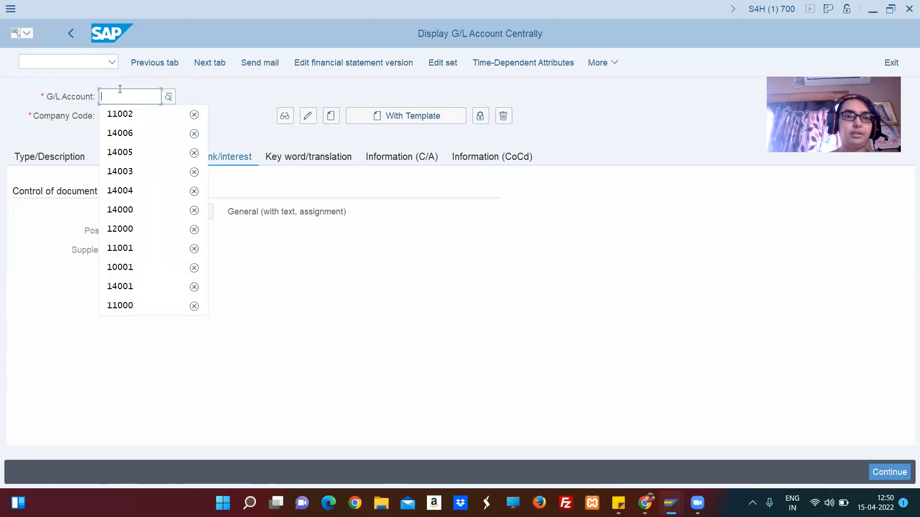
# Try to create G/L account 14005 in company code ABC.
pyautogui.write('1')
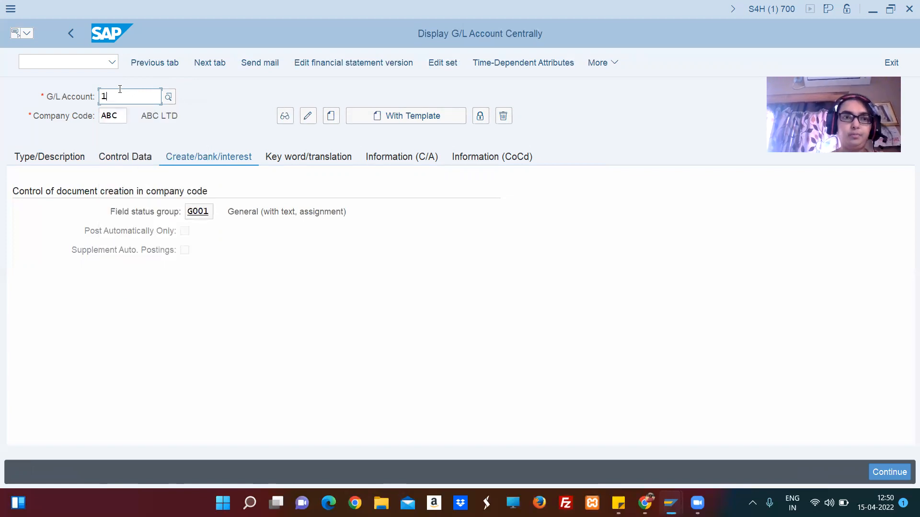
pyautogui.write('400')
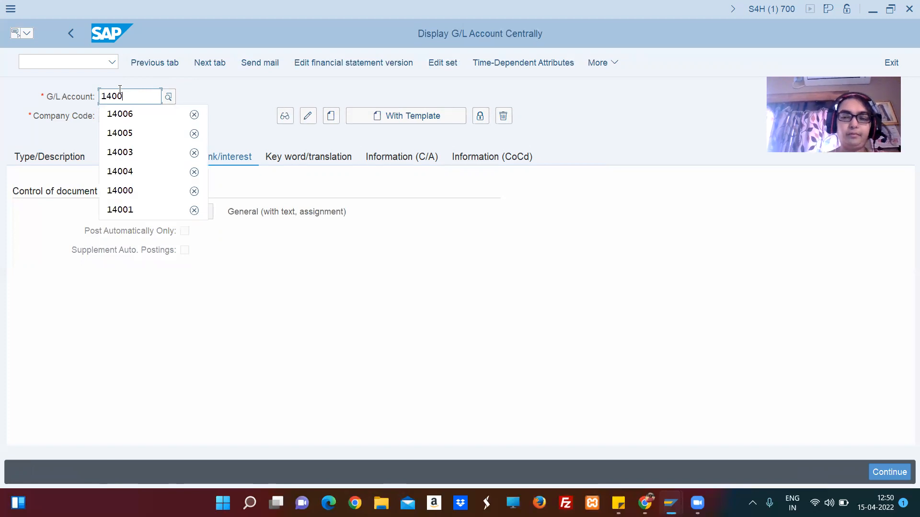
pyautogui.write('5')
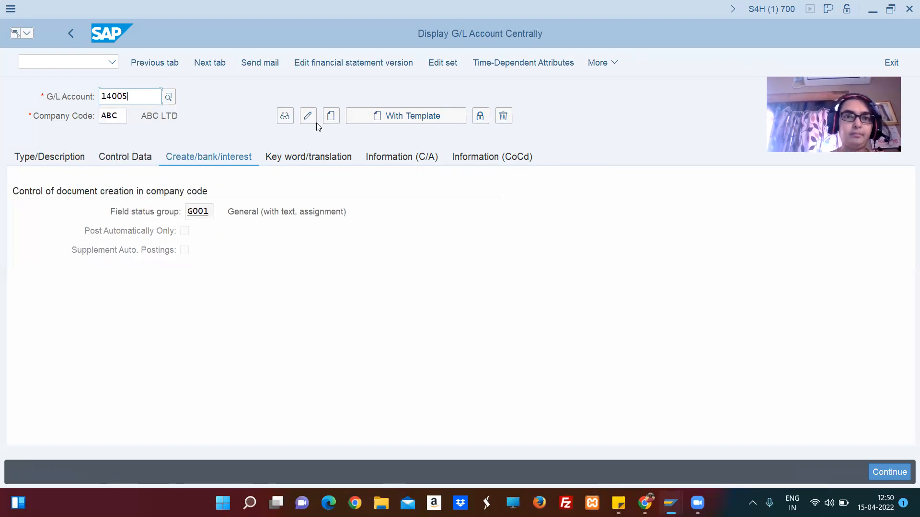
pyautogui.click(331, 117)
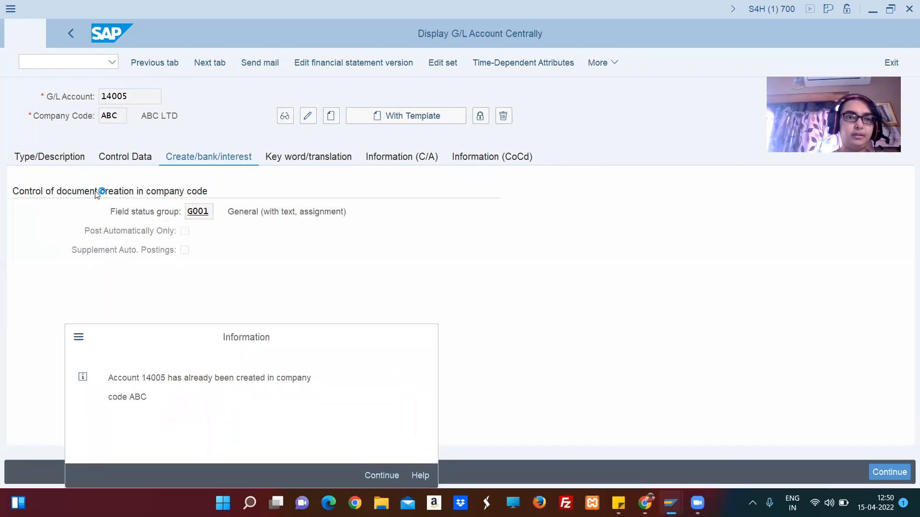
pyautogui.press('Return')
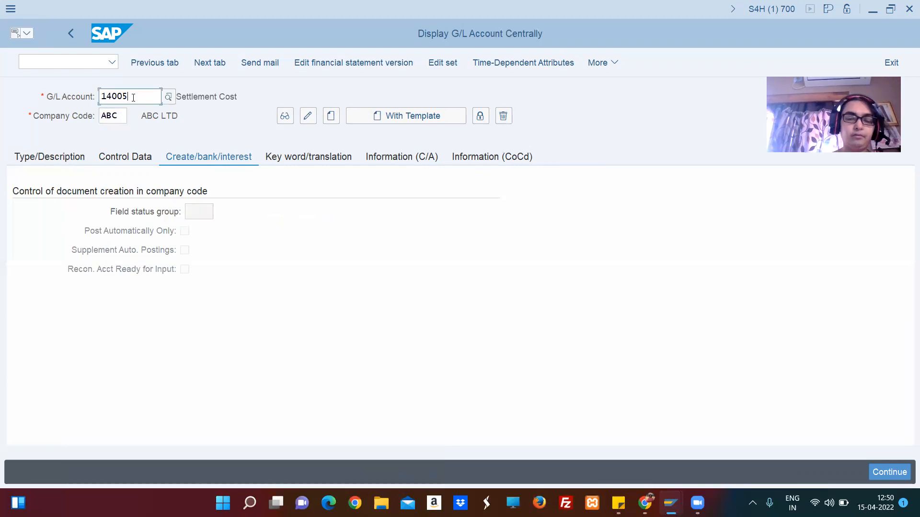
# Try to create G/L account 14006 in company code ABC.
pyautogui.press('BackSpace')
pyautogui.write('6')
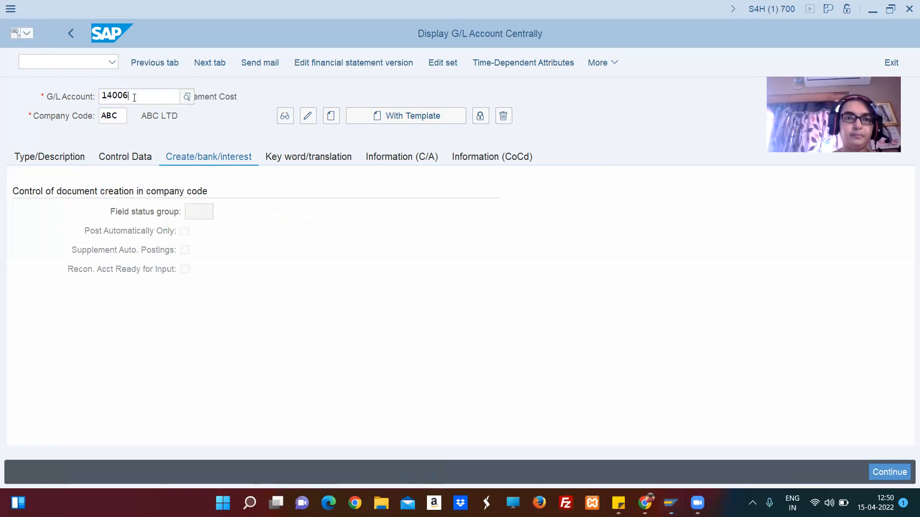
pyautogui.click(330, 117)
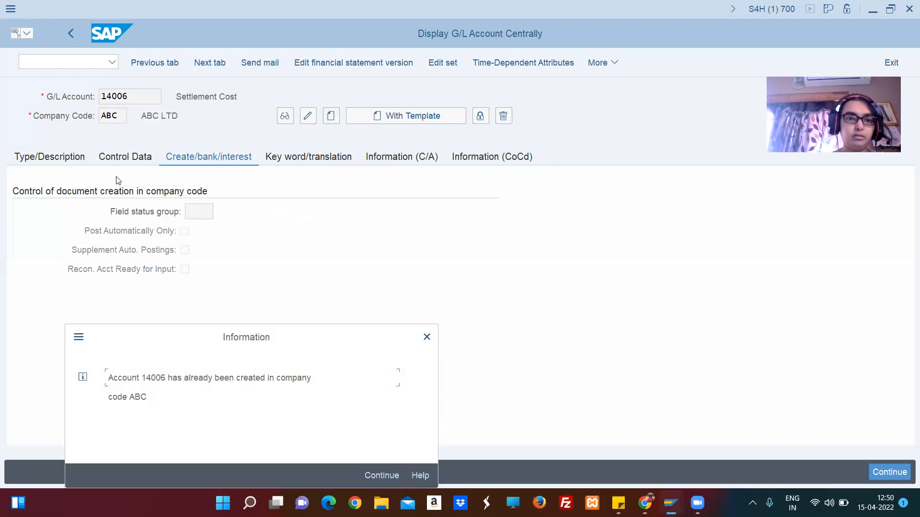
pyautogui.press('Return')
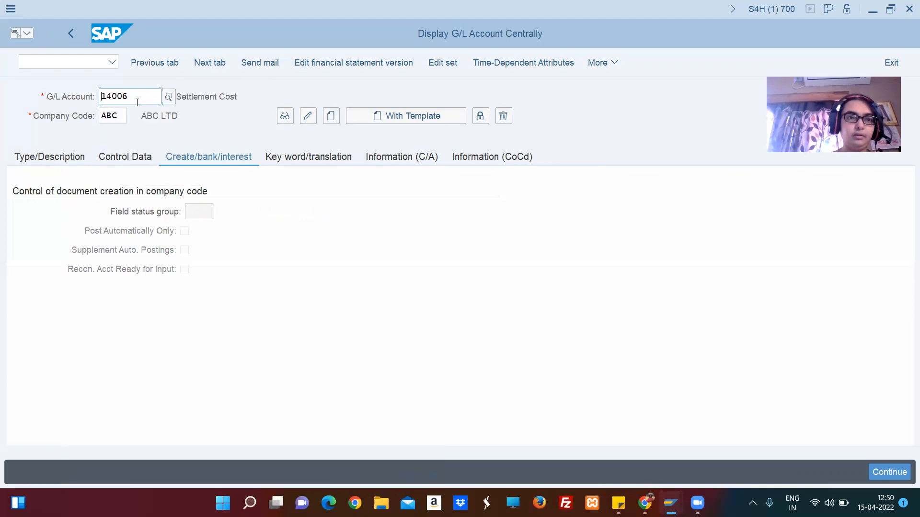
# Start creating G/L account 14007 in company code ABC.
pyautogui.click(137, 96)
pyautogui.press('BackSpace')
pyautogui.write('7')
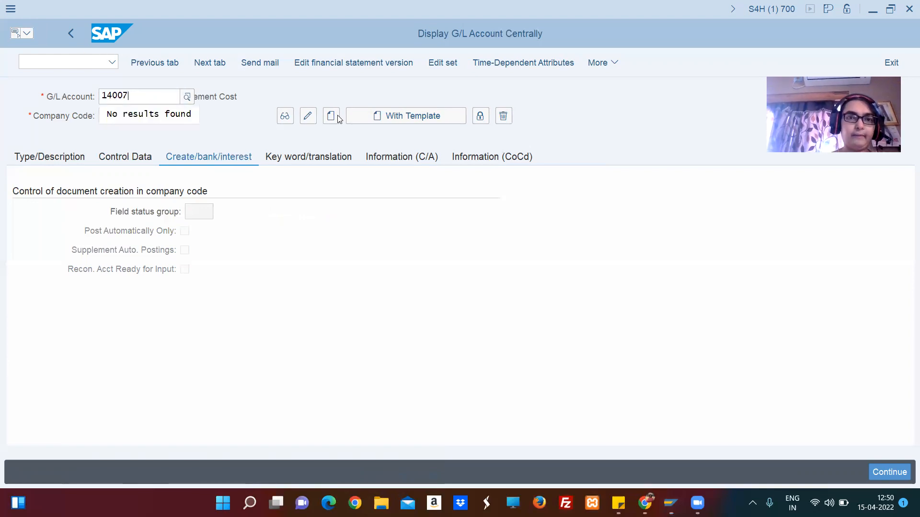
pyautogui.click(331, 116)
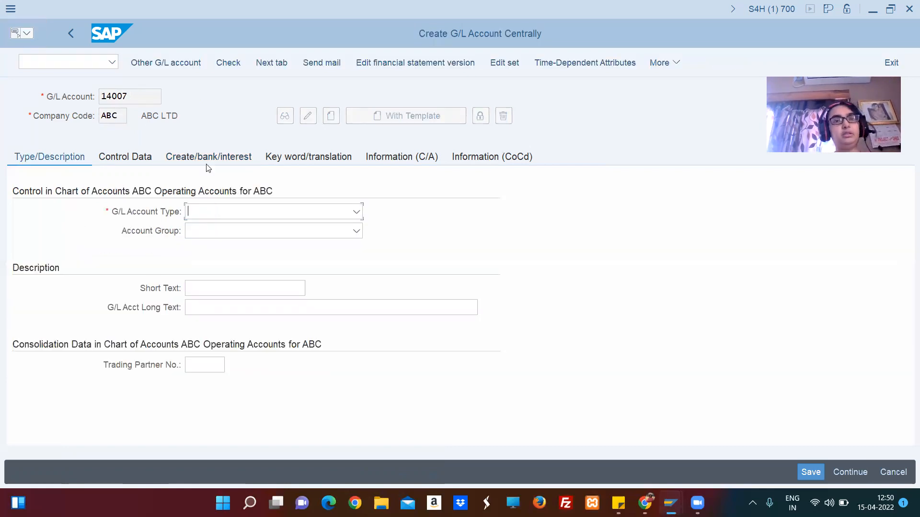
# Set the G/L account type to Primary Costs or Revenue and the account group to G/L accounts (general).
pyautogui.click(277, 211)
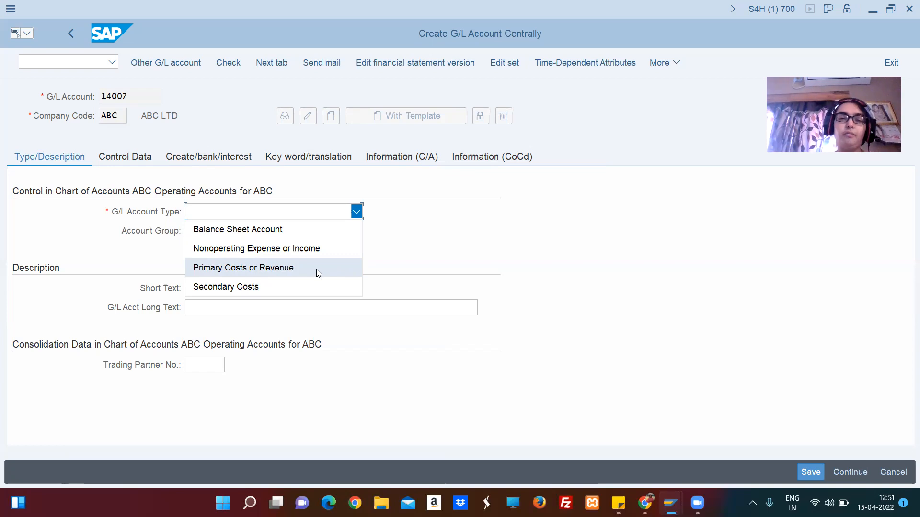
pyautogui.click(316, 269)
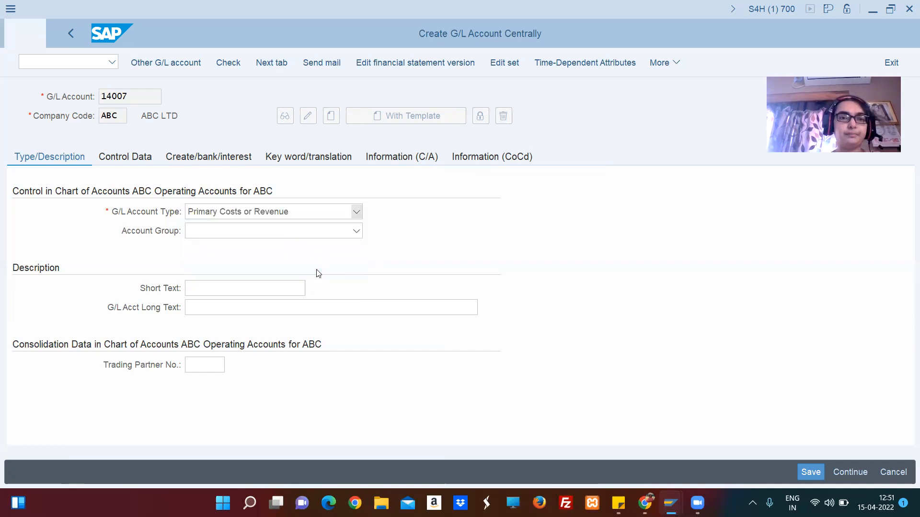
pyautogui.click(214, 233)
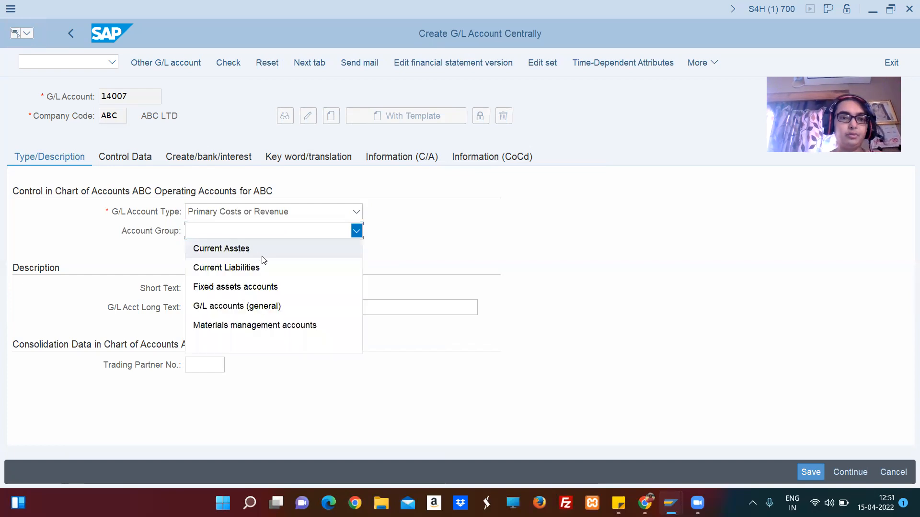
pyautogui.click(271, 306)
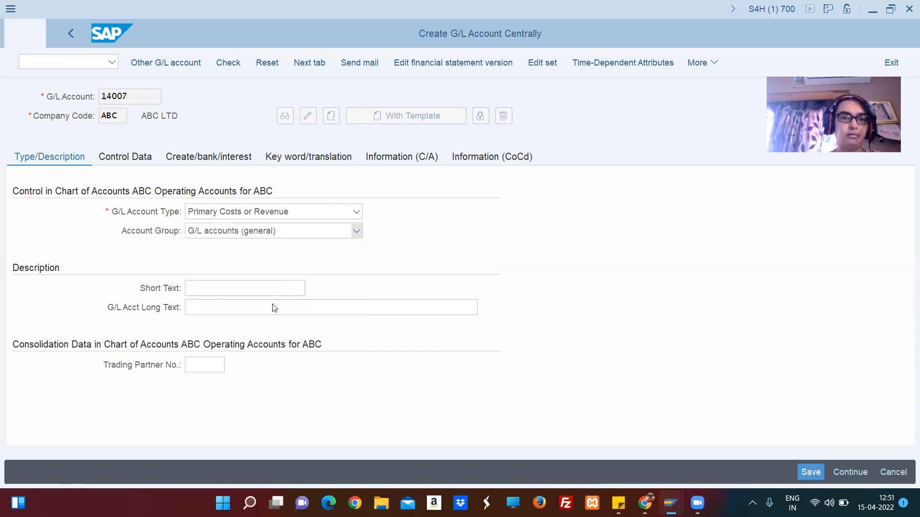
# Enter Travel Exp A/C as both the short text and the long text of the G/L account.
pyautogui.click(242, 286)
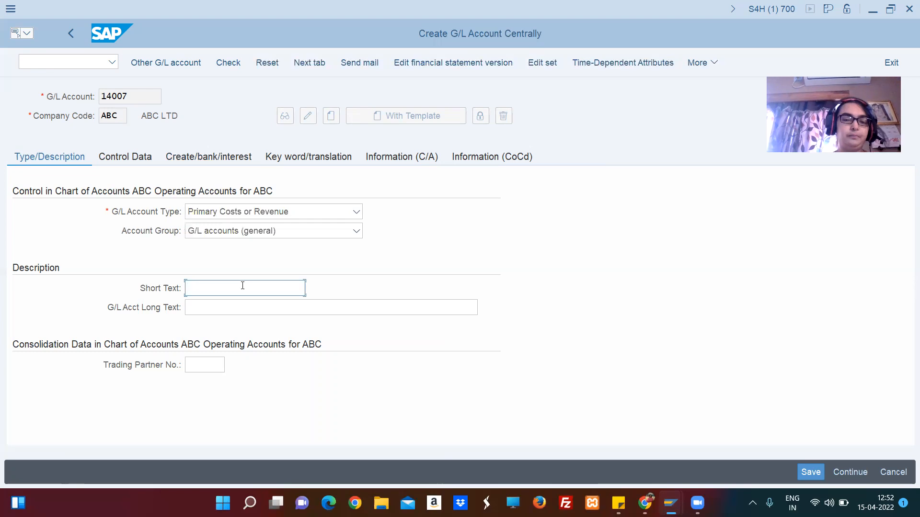
pyautogui.write('Travel')
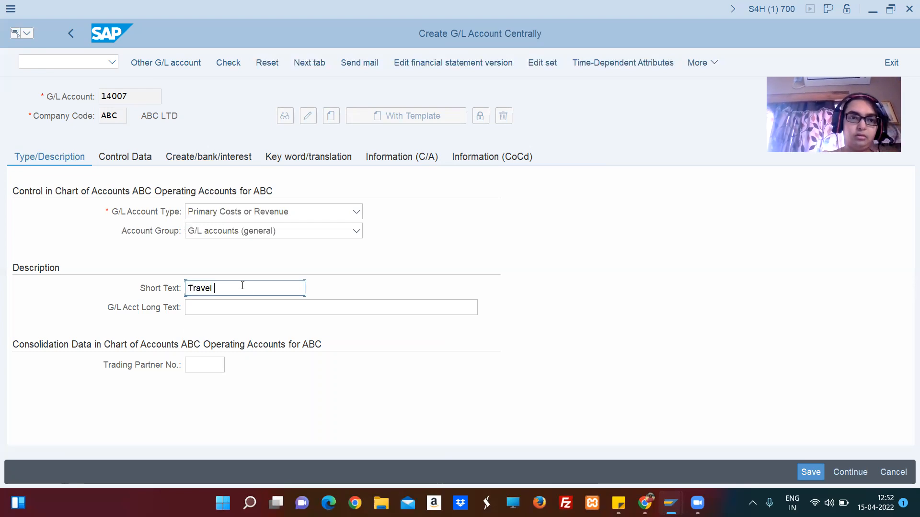
pyautogui.write(' Ex')
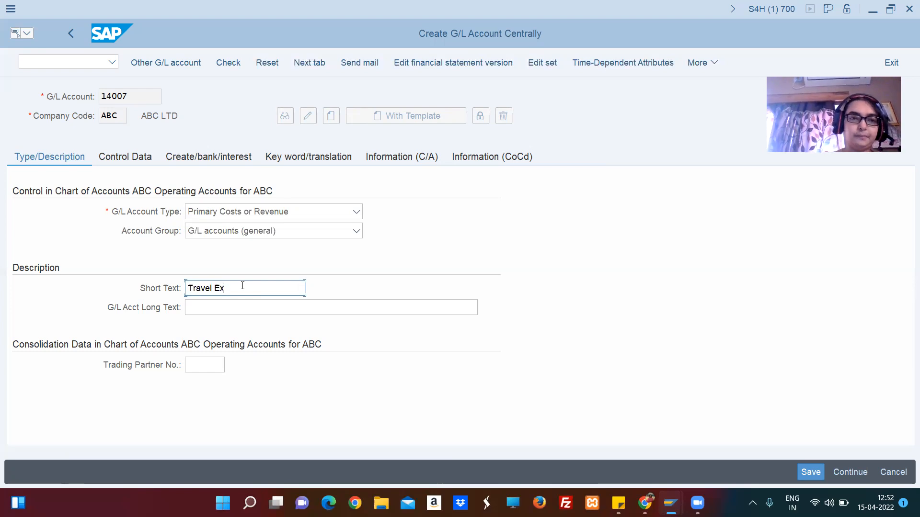
pyautogui.write('p A/c')
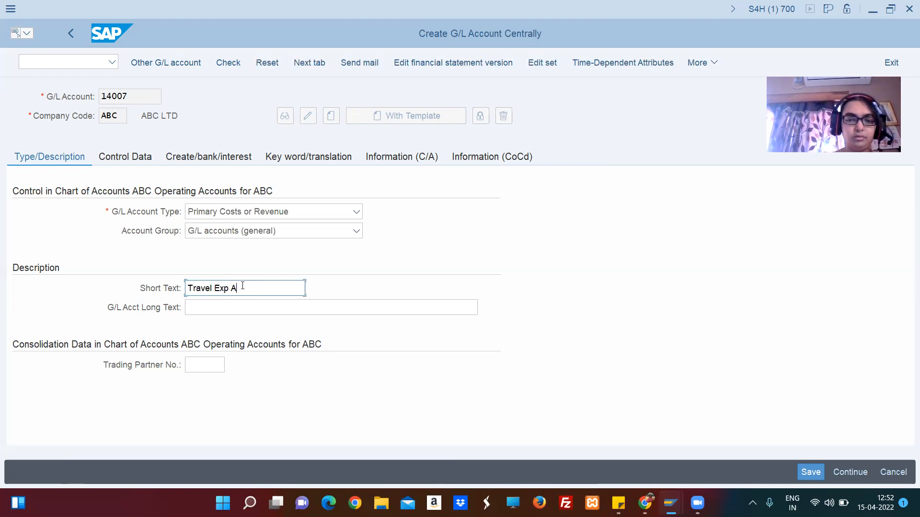
pyautogui.hotkey('shift', 'Left')
pyautogui.hotkey('shift', 'Left')
pyautogui.hotkey('shift', 'Left')
pyautogui.hotkey('shift', 'Left')
pyautogui.hotkey('shift', 'Left')
pyautogui.hotkey('shift', 'Left')
pyautogui.hotkey('shift', 'Left')
pyautogui.hotkey('shift', 'Left')
pyautogui.hotkey('shift', 'Left')
pyautogui.hotkey('shift', 'Left')
pyautogui.hotkey('shift', 'Left')
pyautogui.hotkey('shift', 'Left')
pyautogui.hotkey('shift', 'Left')
pyautogui.hotkey('shift', 'Left')
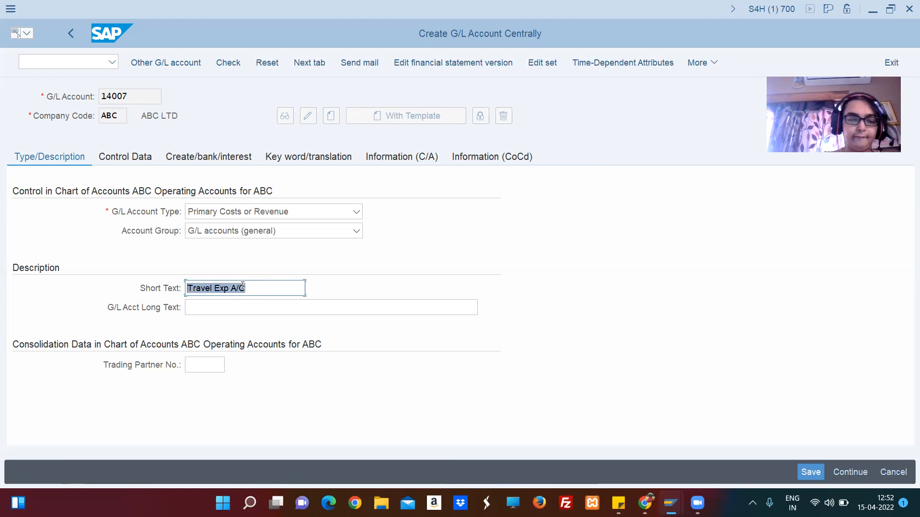
pyautogui.press('Left')
pyautogui.press('Tab')
pyautogui.write('Travel Exp A/C')
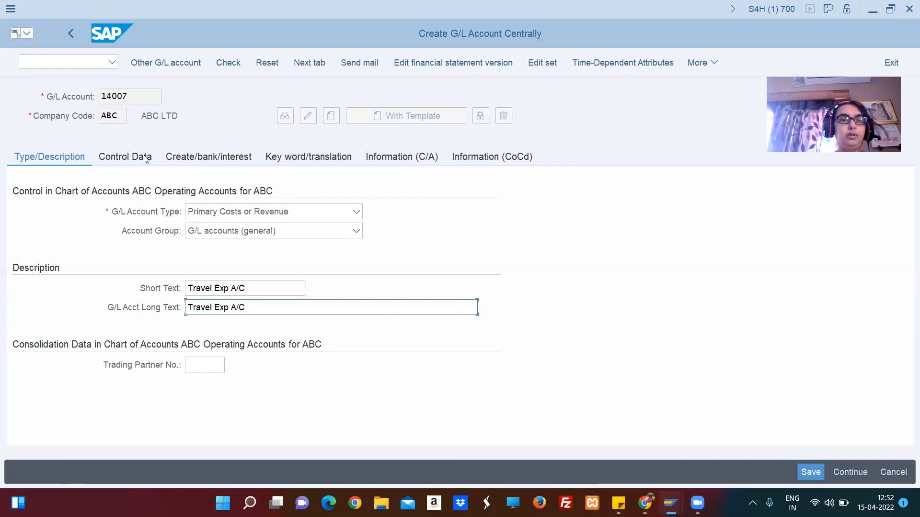
# Set the travel expense account's cost element category to 01, Primary costs/cost-reducing revenues, in the control data.
pyautogui.click(228, 211)
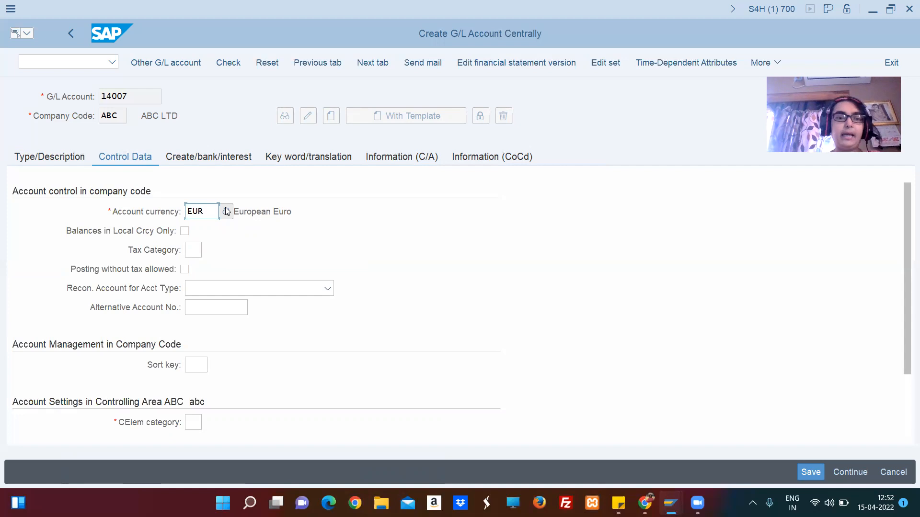
pyautogui.click(191, 421)
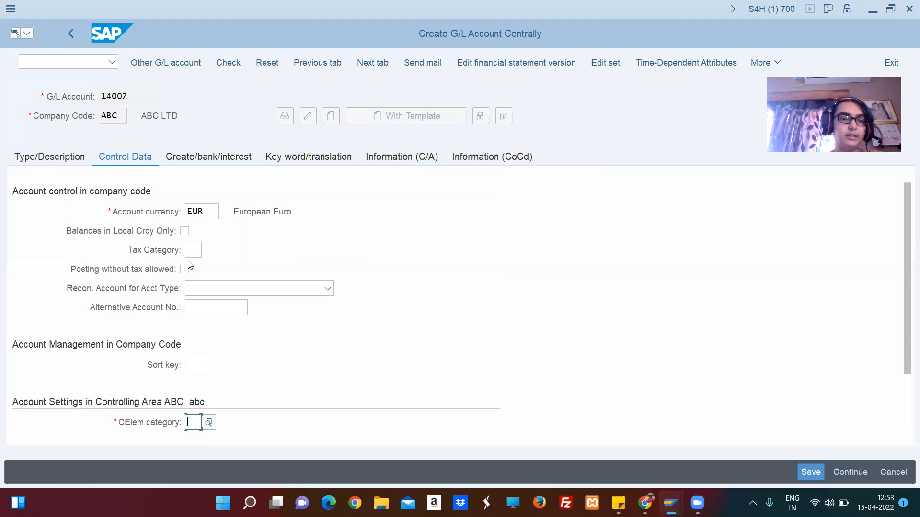
pyautogui.click(209, 423)
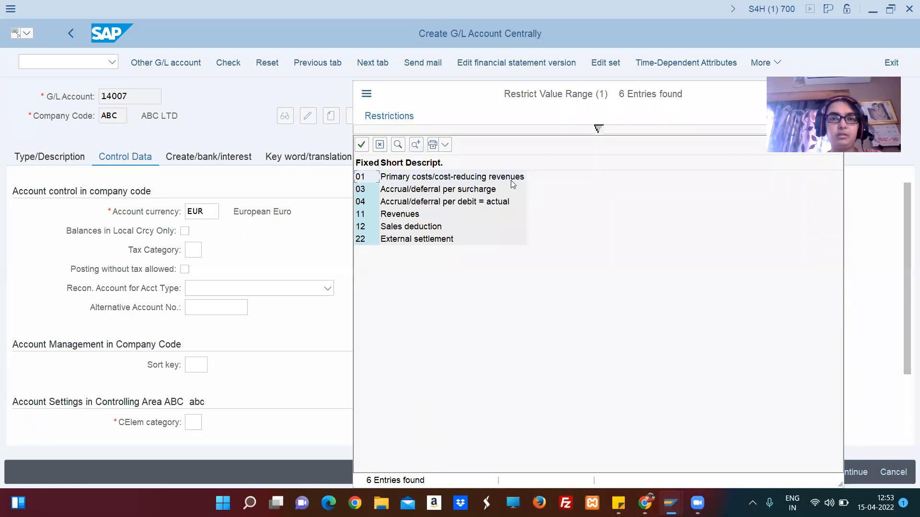
pyautogui.doubleClick(451, 179)
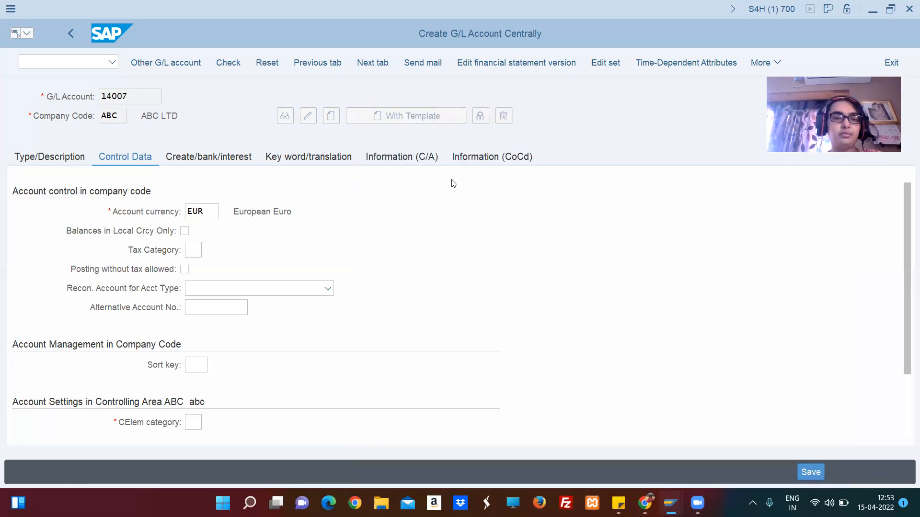
# Assign field status group G001 to the travel expense account and save it.
pyautogui.click(182, 157)
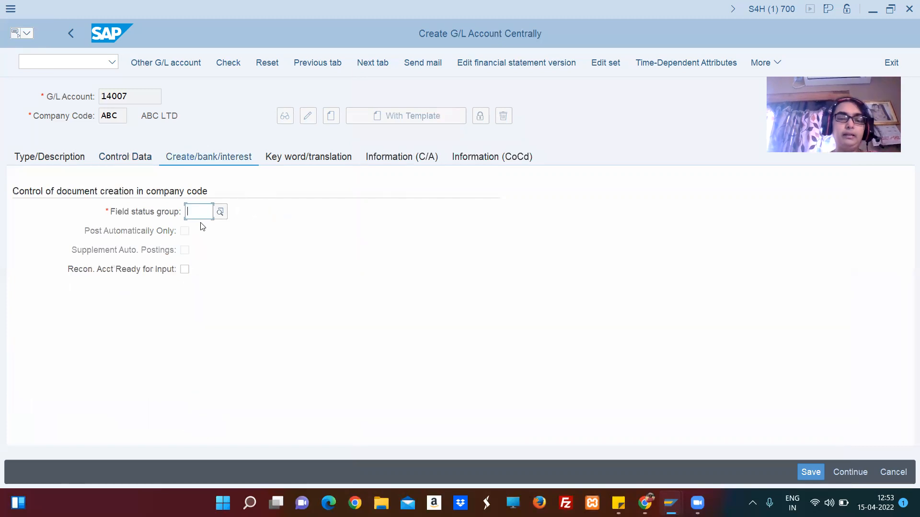
pyautogui.click(201, 214)
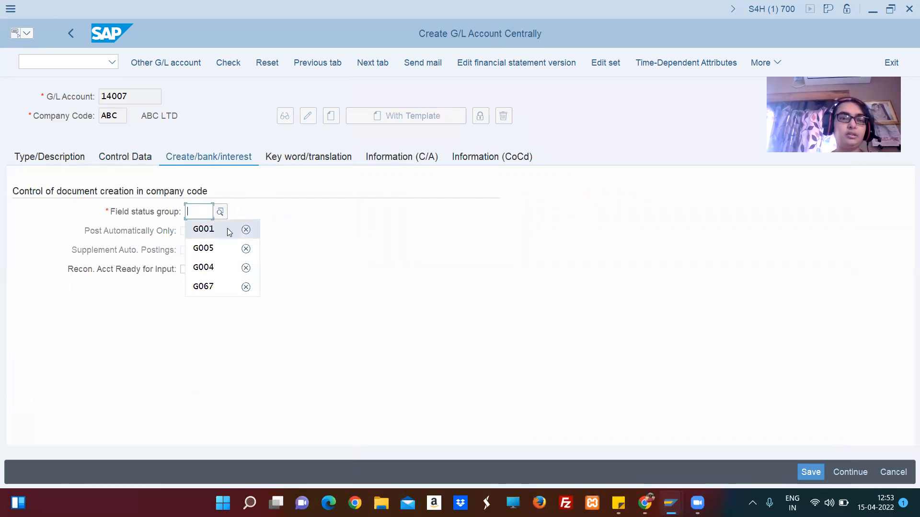
pyautogui.click(204, 229)
pyautogui.click(66, 163)
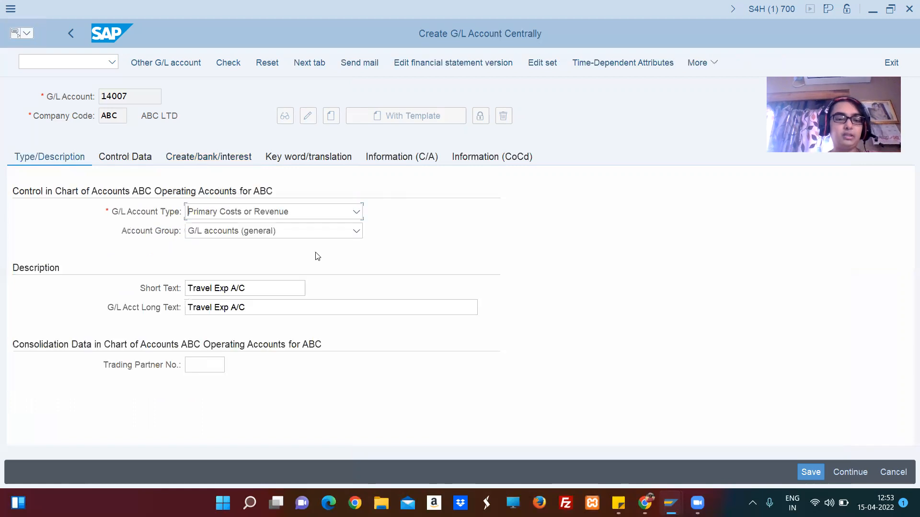
pyautogui.hotkey('ctrl', 's')
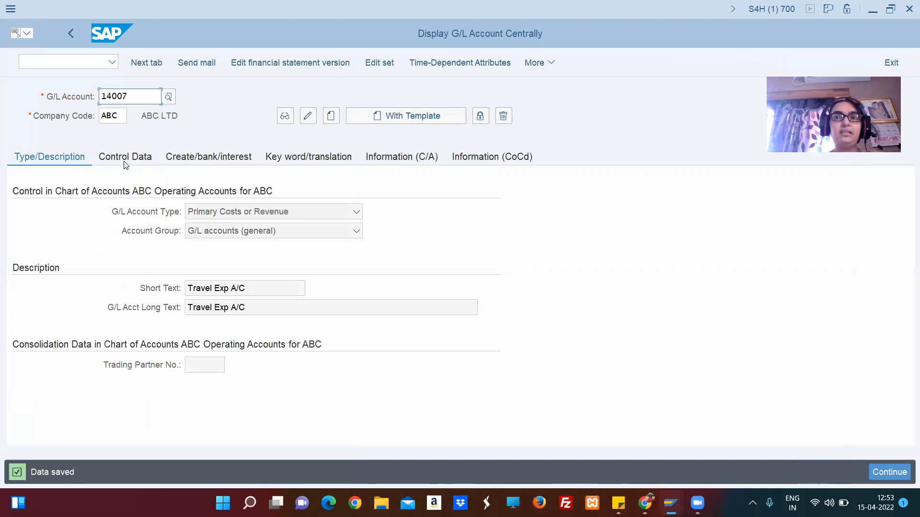
# Look up G/L account 11002, Cash A/C, in the chart of accounts and display its master data.
pyautogui.click(139, 100)
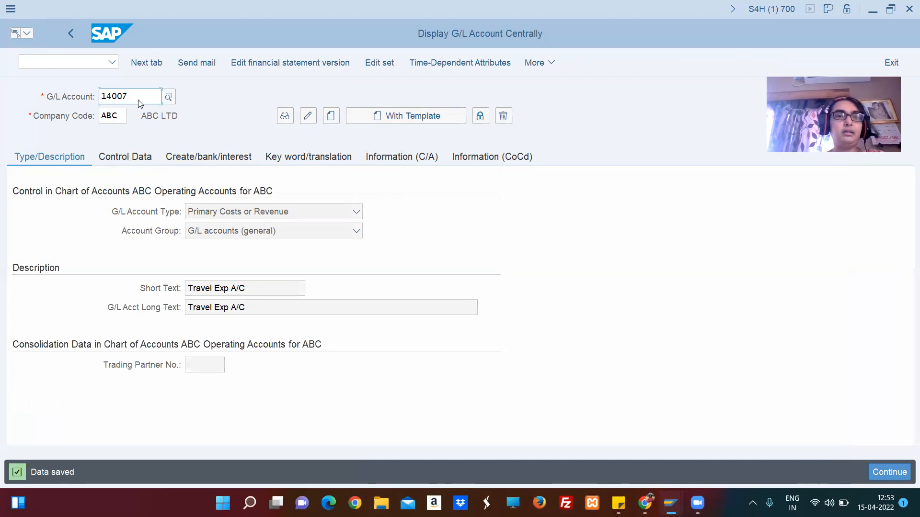
pyautogui.click(169, 99)
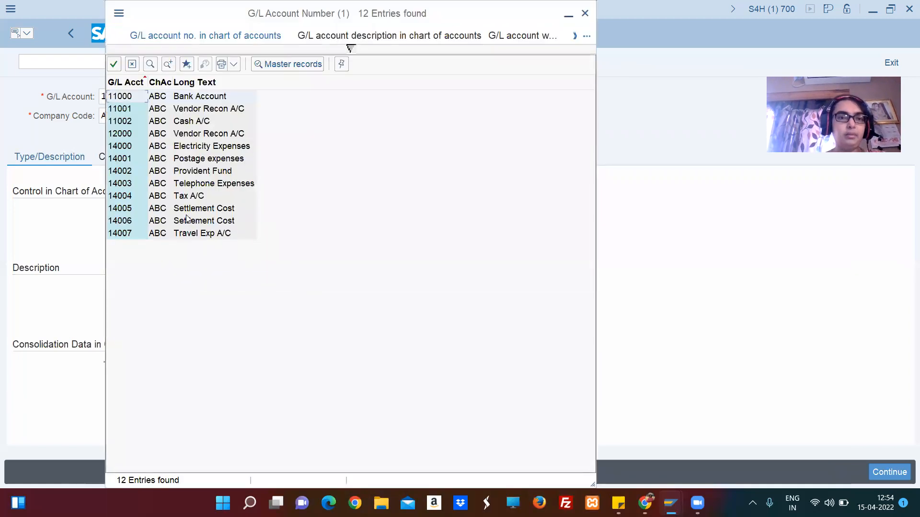
pyautogui.click(194, 124)
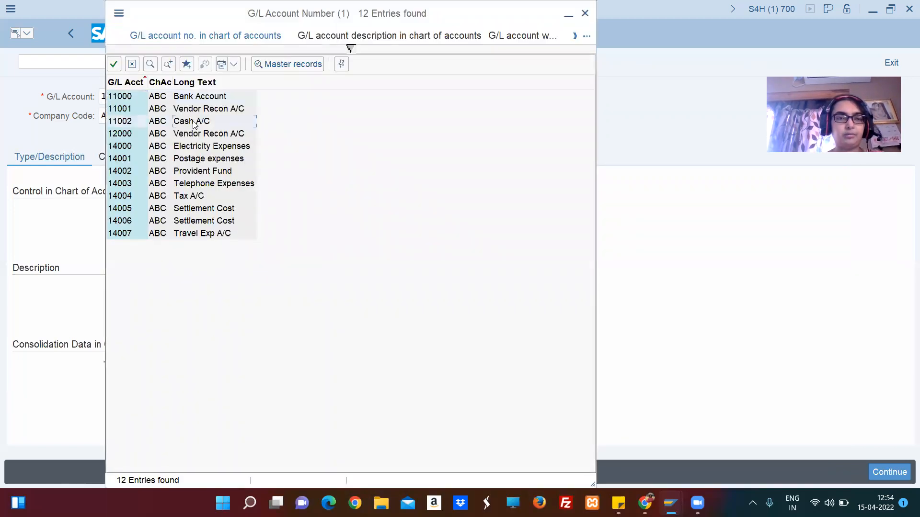
pyautogui.doubleClick(194, 123)
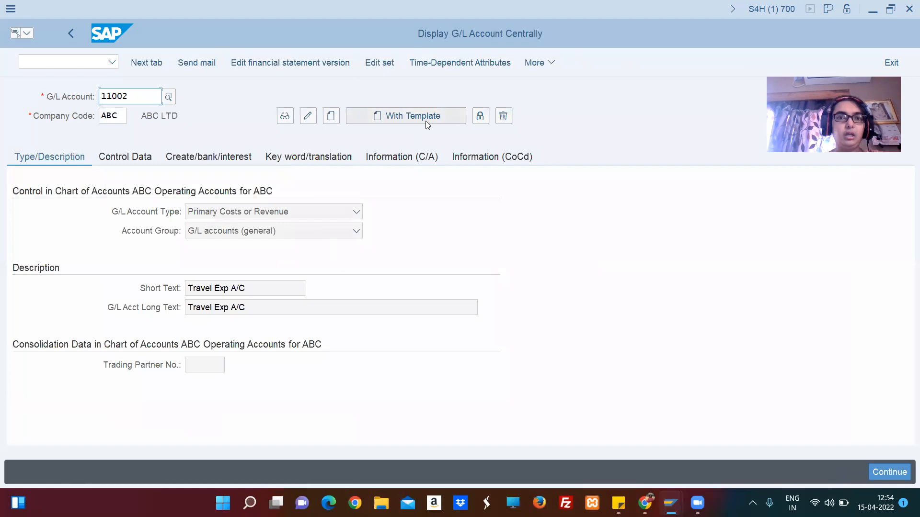
pyautogui.click(285, 116)
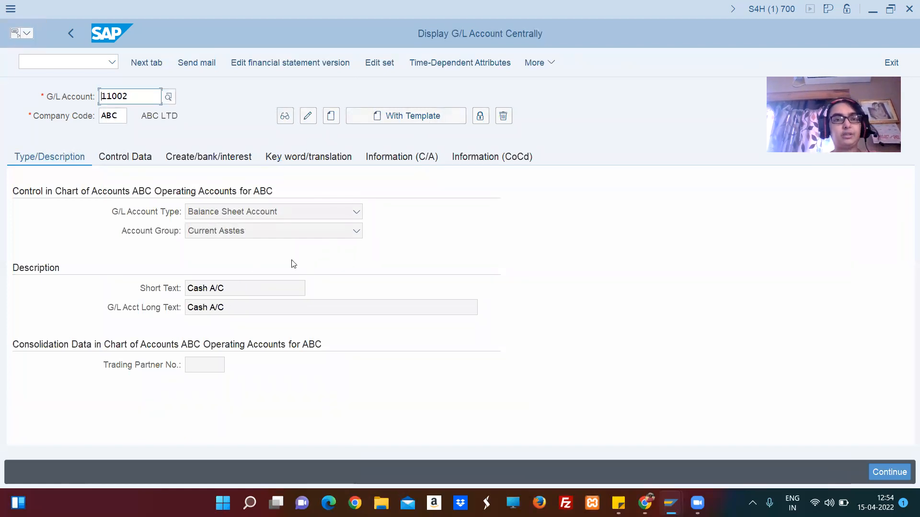
# Review the cash account's control data and the available G/L account types.
pyautogui.click(129, 158)
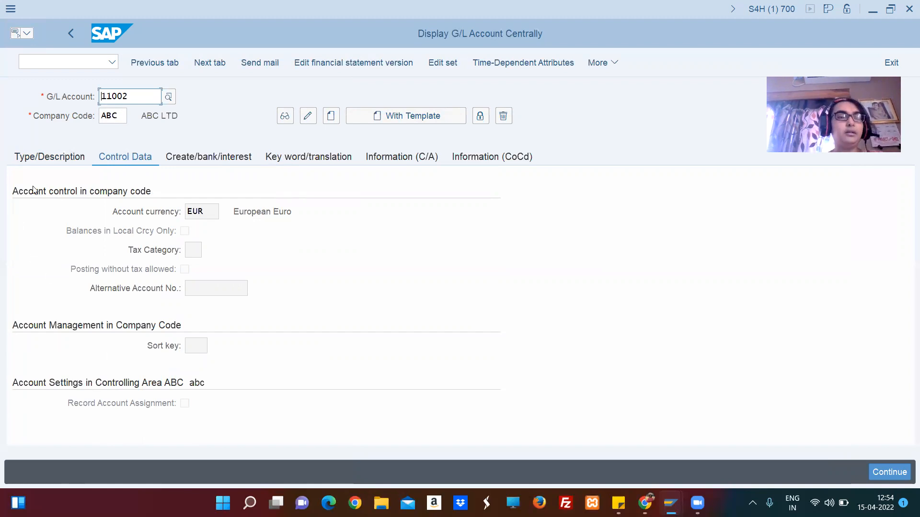
pyautogui.click(43, 160)
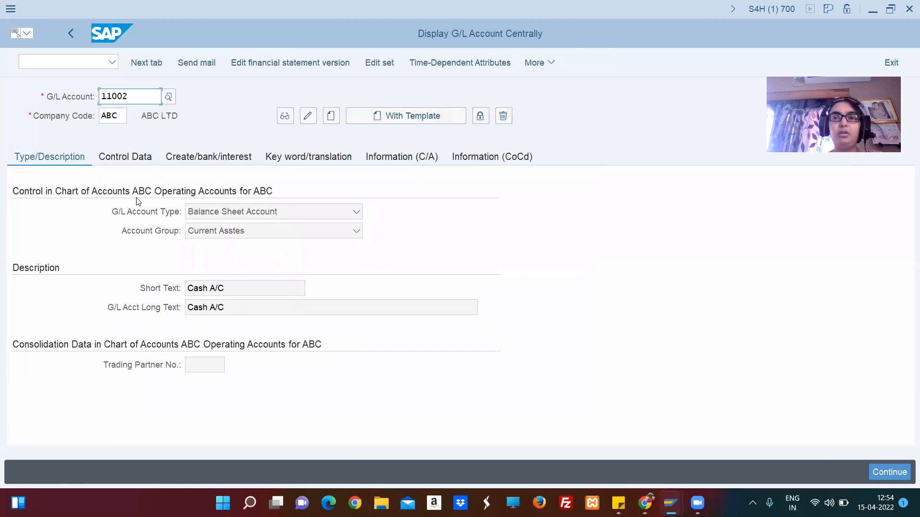
pyautogui.click(244, 219)
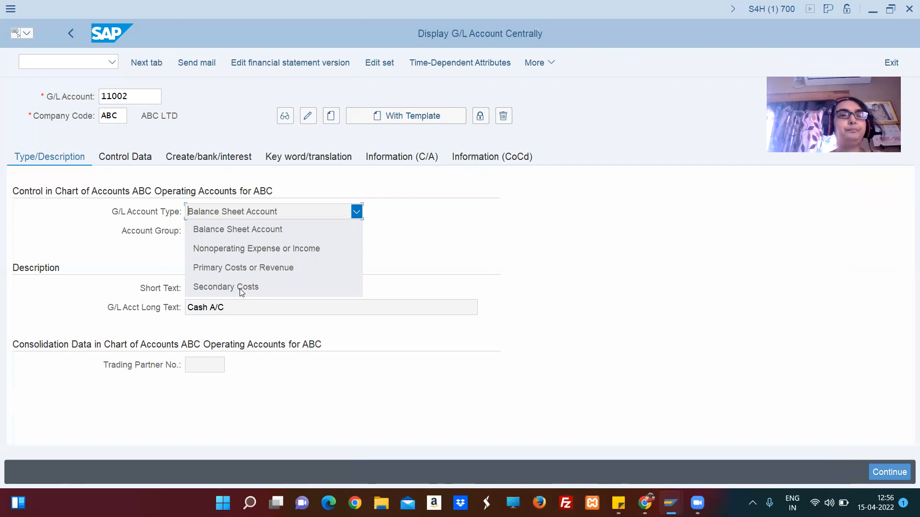
pyautogui.click(139, 102)
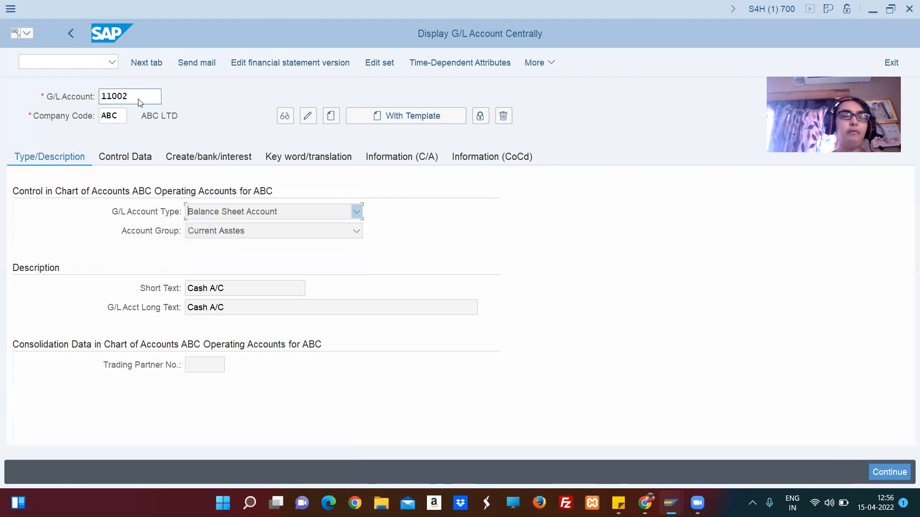
# Look up G/L account 14007, Travel Exp A/C, in the chart of accounts, display its master data and review the available account types.
pyautogui.click(155, 98)
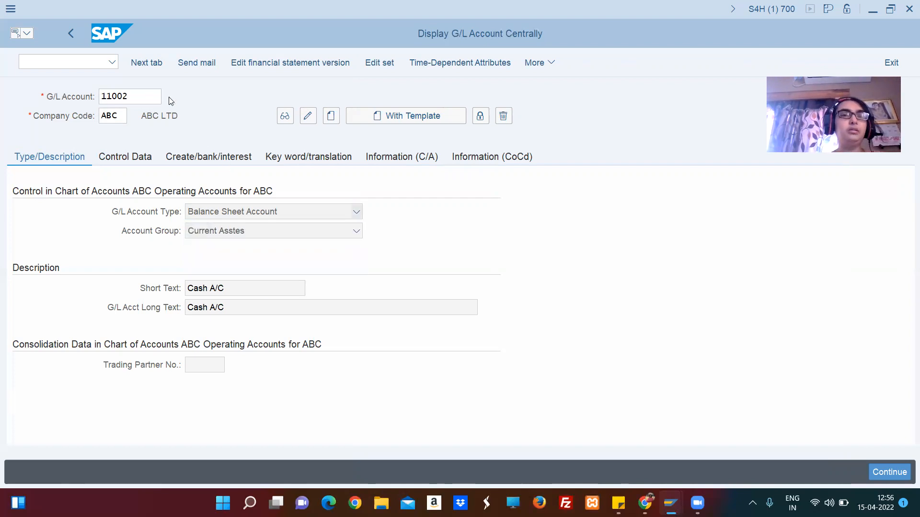
pyautogui.press('F4')
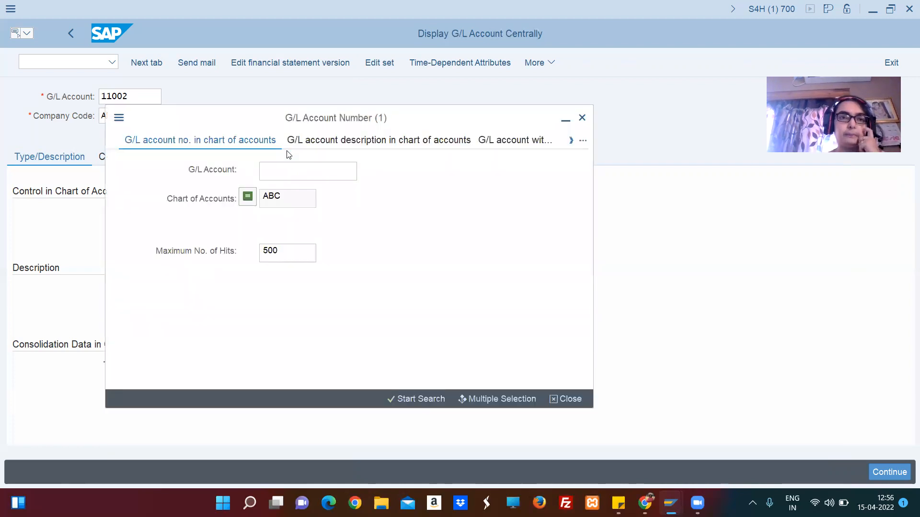
pyautogui.click(285, 175)
pyautogui.press('Return')
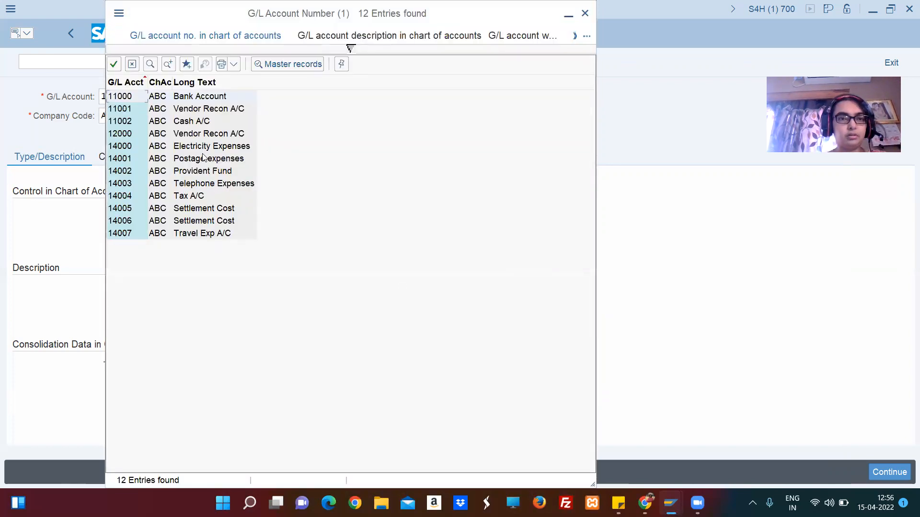
pyautogui.click(204, 236)
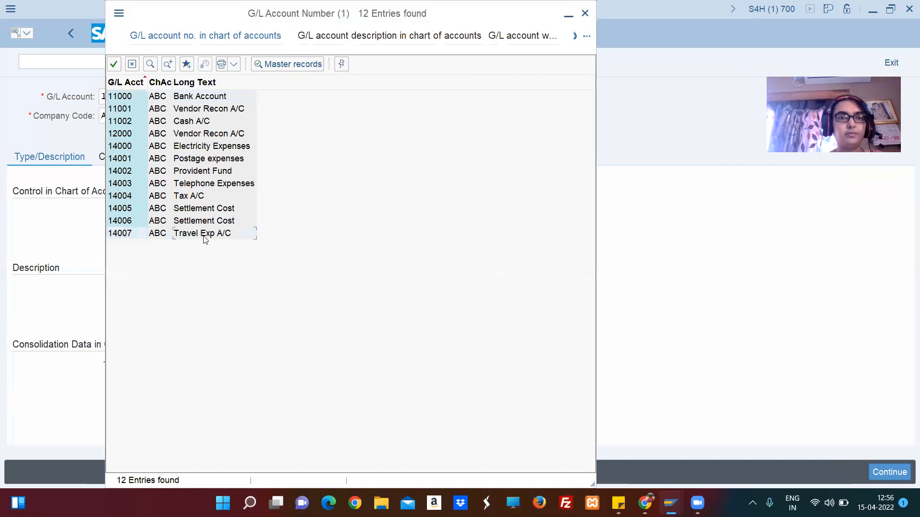
pyautogui.doubleClick(206, 237)
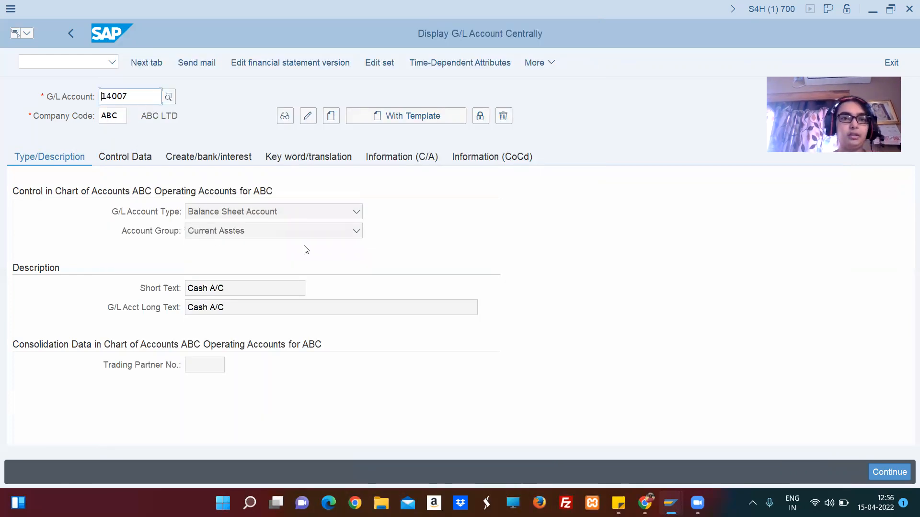
pyautogui.press('Return')
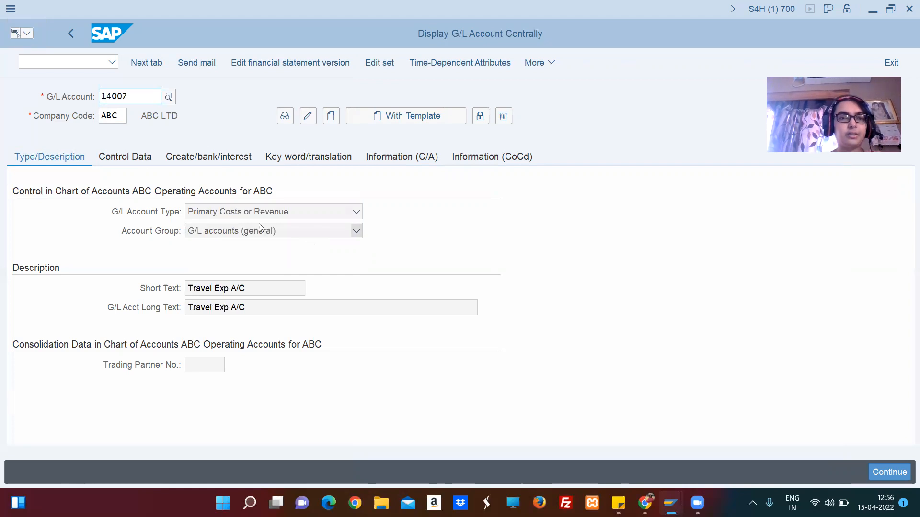
pyautogui.click(274, 213)
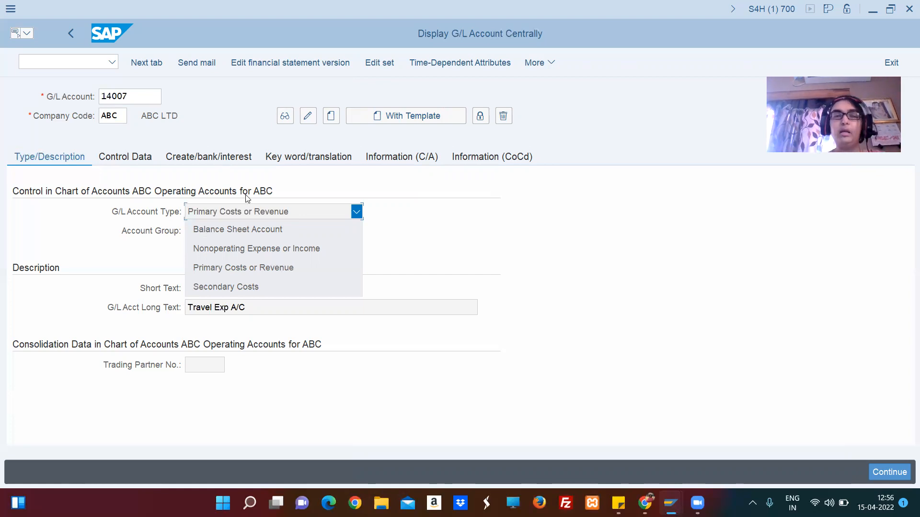
pyautogui.click(137, 100)
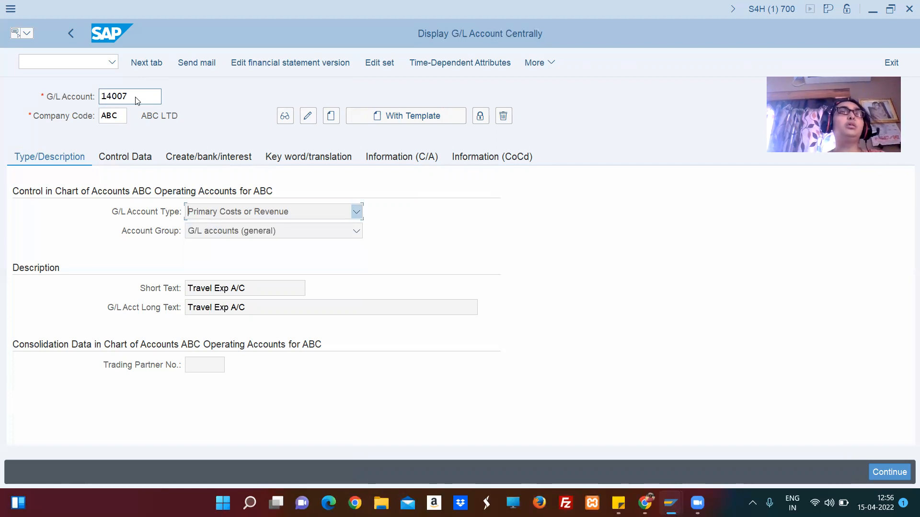
# Start creating a new G/L account numbered 14008 in company code ABC.
pyautogui.click(136, 98)
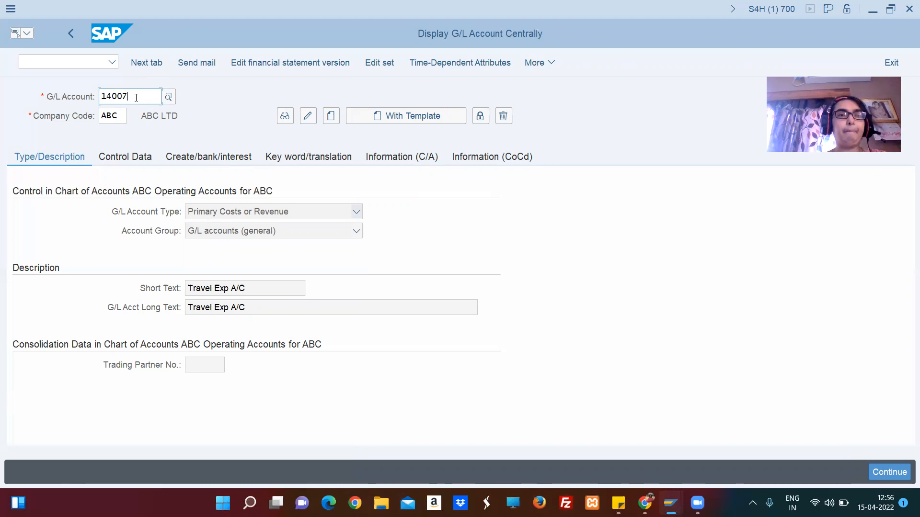
pyautogui.press('BackSpace')
pyautogui.write('8')
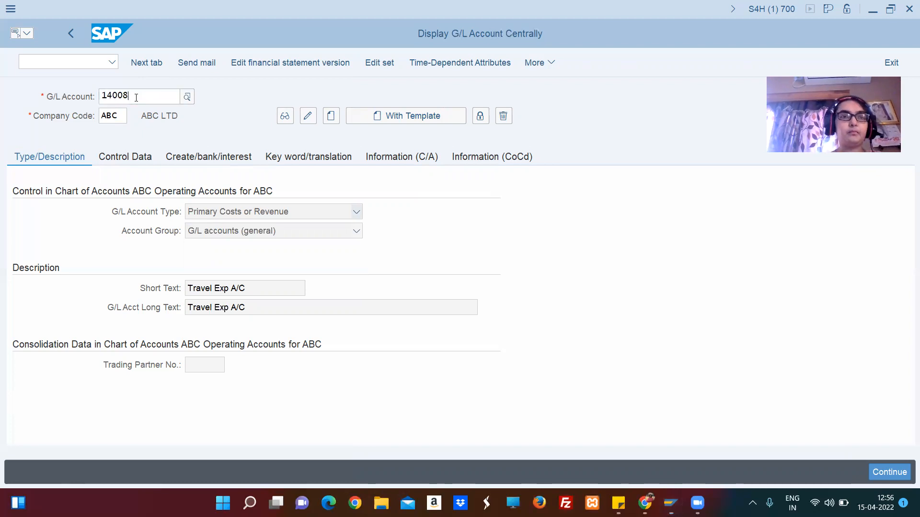
pyautogui.click(333, 118)
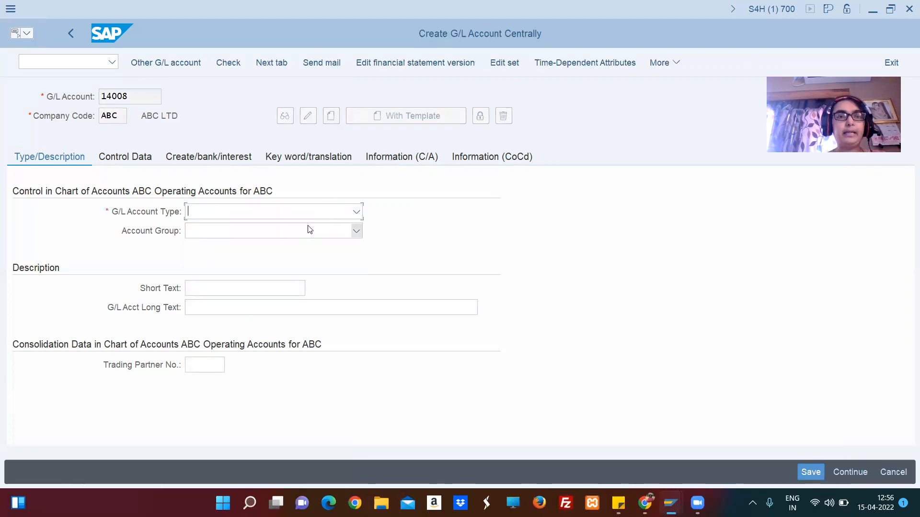
# Set the new account's G/L account type to Secondary Costs and its account group to G/L accounts (general).
pyautogui.click(357, 211)
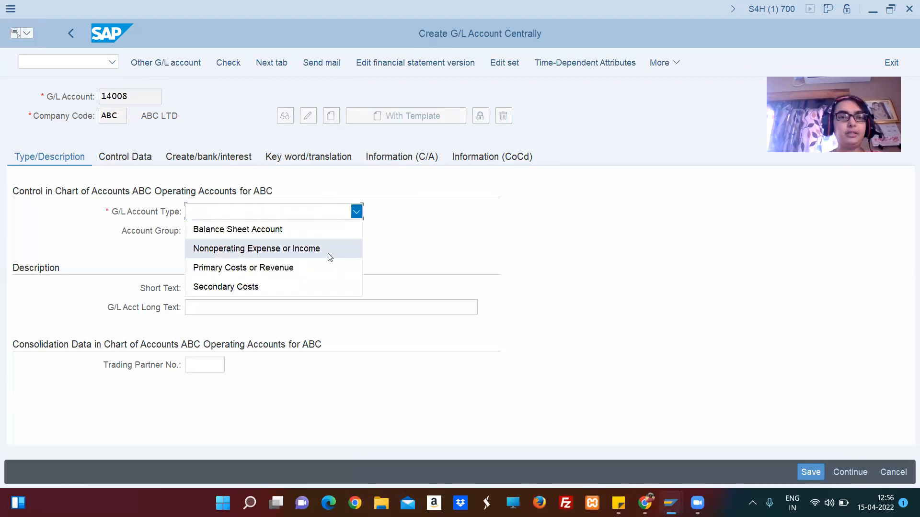
pyautogui.click(310, 286)
pyautogui.click(356, 232)
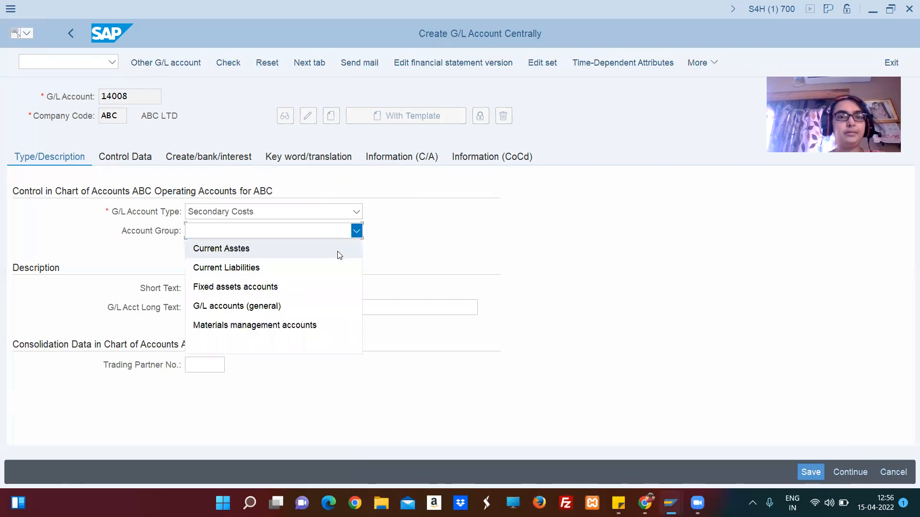
pyautogui.click(305, 305)
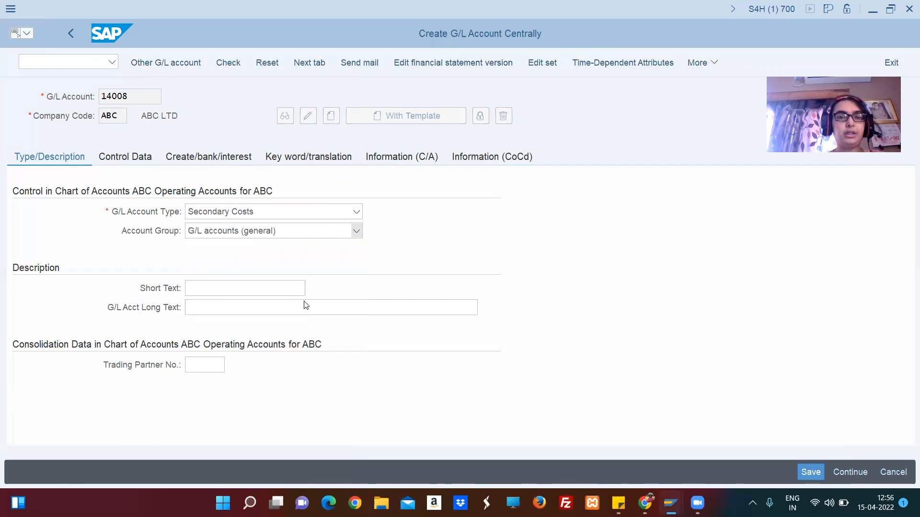
# Enter Labour Cost as both the short text and the long text of account 14008.
pyautogui.click(234, 288)
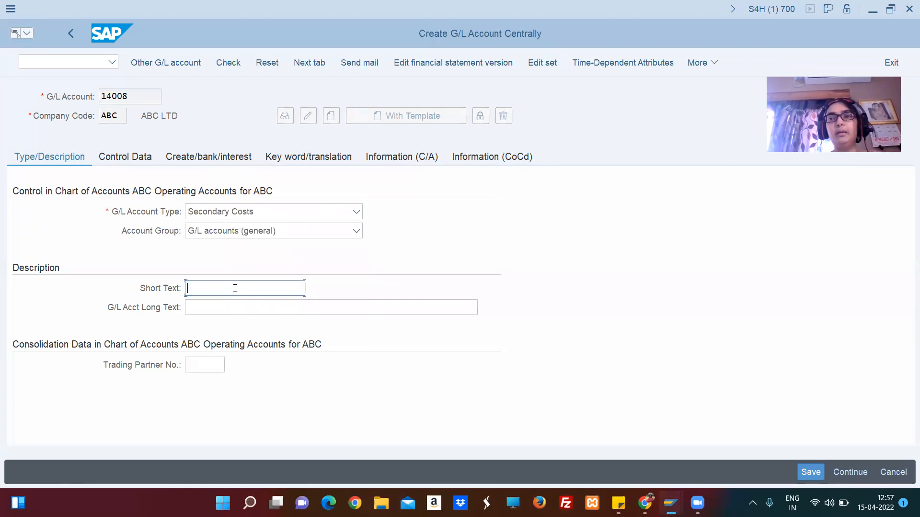
pyautogui.write('Lab')
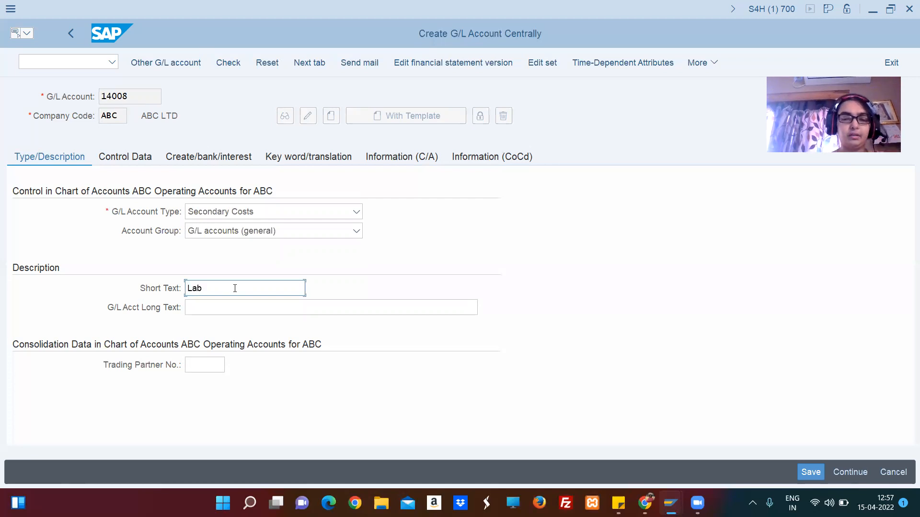
pyautogui.write('our')
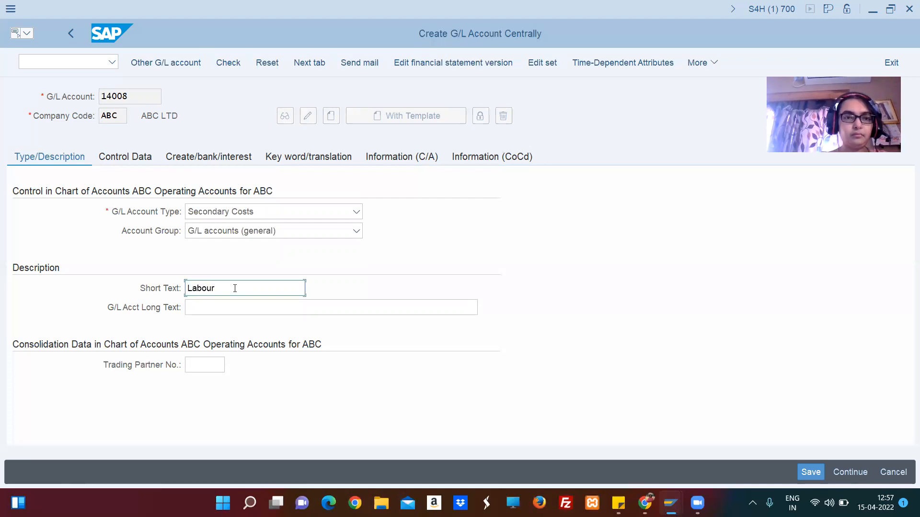
pyautogui.write(' Cos')
pyautogui.write('t')
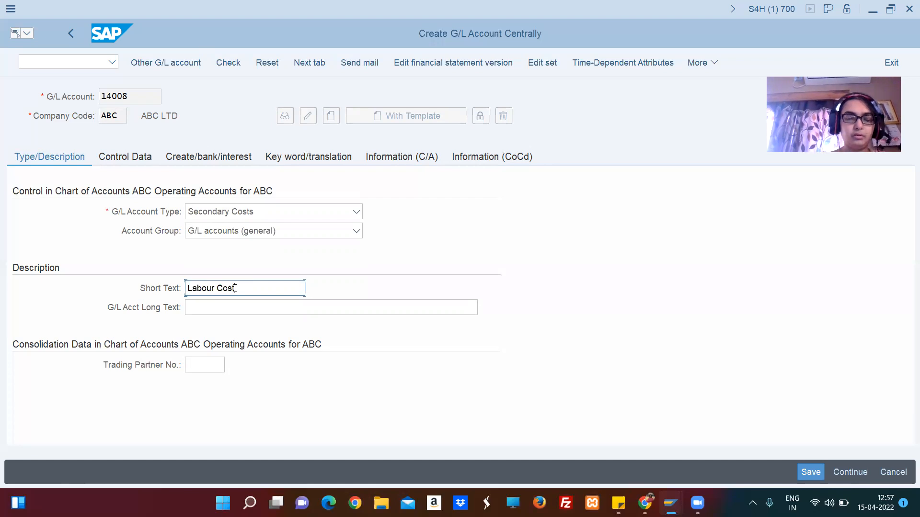
pyautogui.hotkey('shift', 'Home')
pyautogui.hotkey('ctrl', 'c')
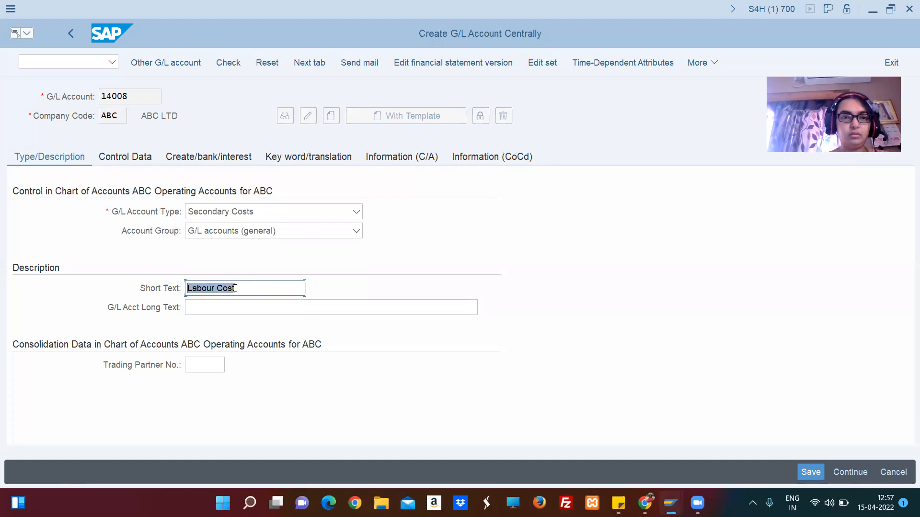
pyautogui.click(235, 288)
pyautogui.click(259, 309)
pyautogui.hotkey('ctrl', 'v')
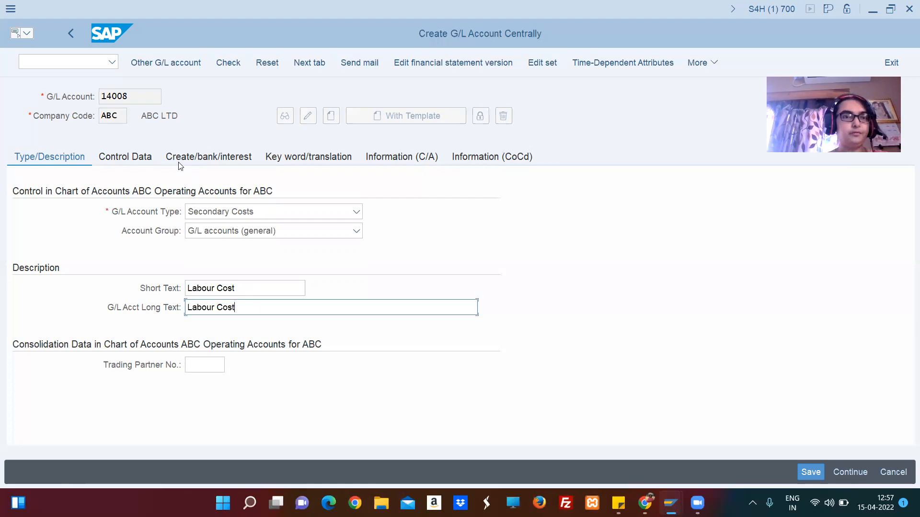
# Set the labour cost account's cost element category to 41, Overhead Rates, in the control data.
pyautogui.click(142, 154)
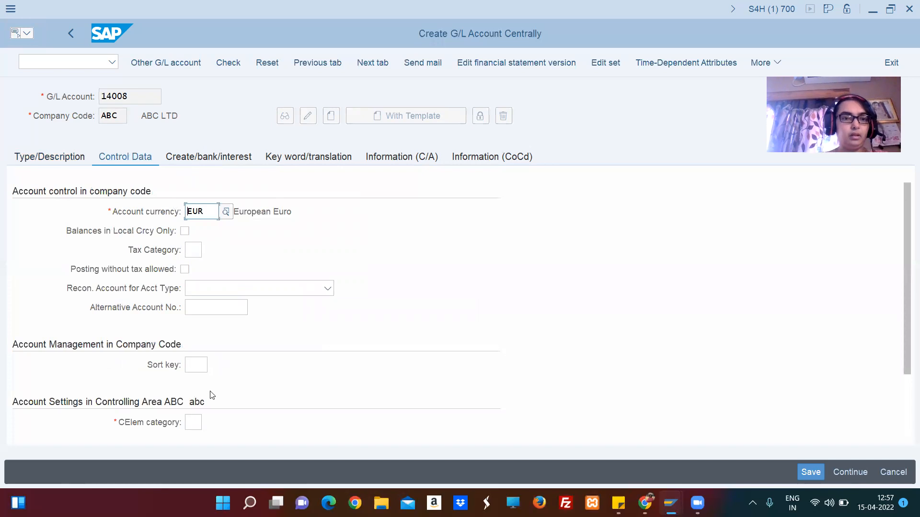
pyautogui.click(193, 423)
pyautogui.click(209, 423)
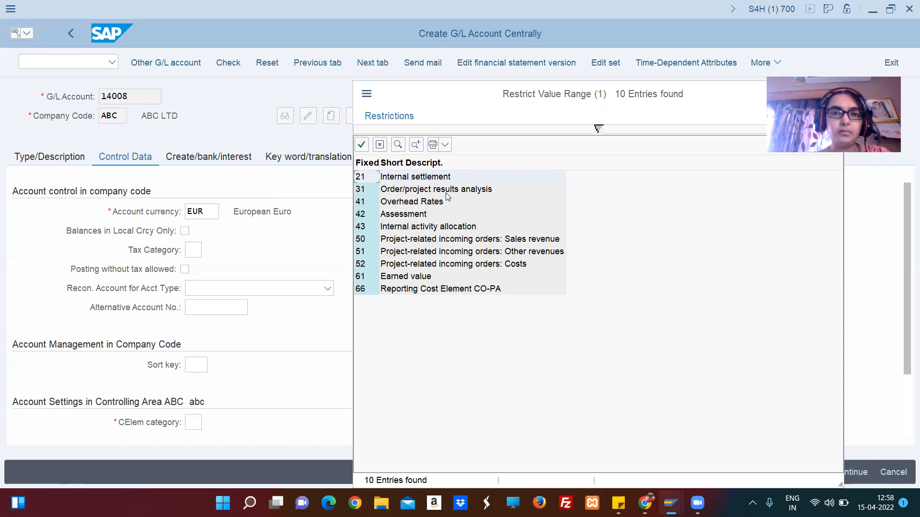
pyautogui.click(422, 201)
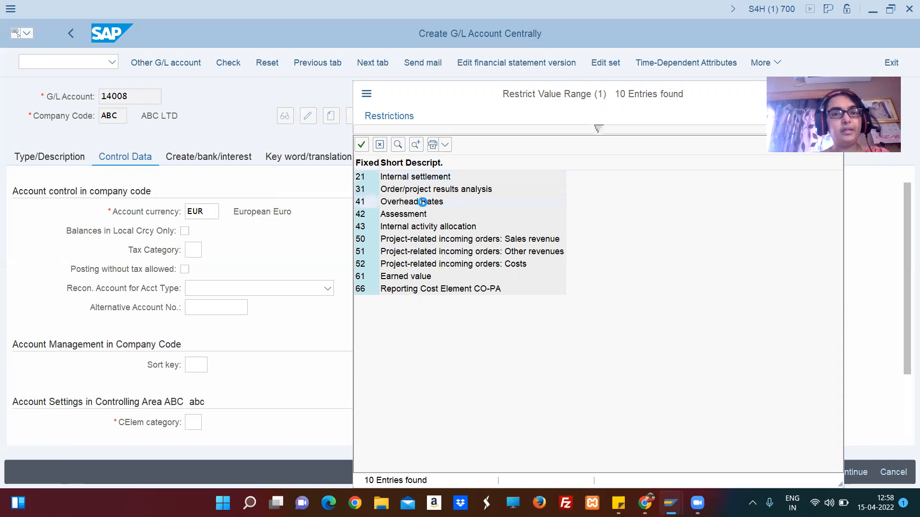
pyautogui.doubleClick(423, 201)
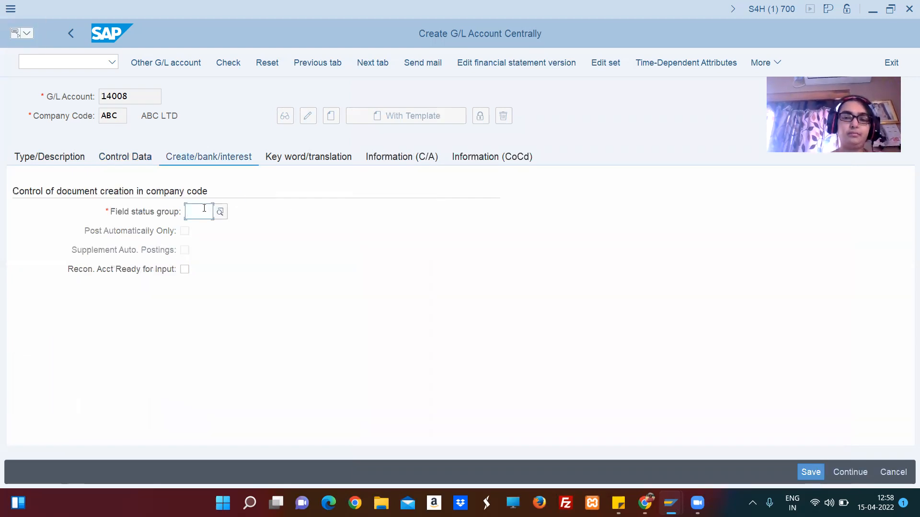
# Assign field status group G001 to the labour cost account and save it.
pyautogui.click(204, 208)
pyautogui.click(205, 227)
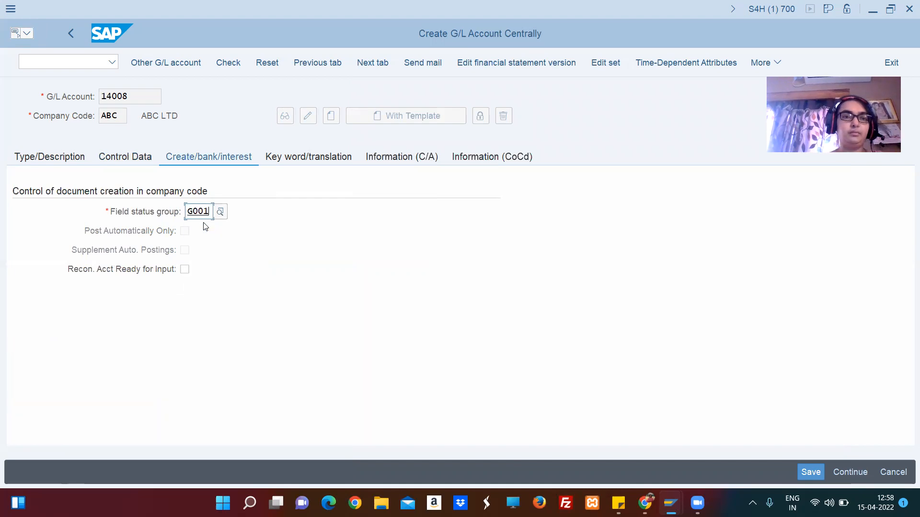
pyautogui.click(59, 155)
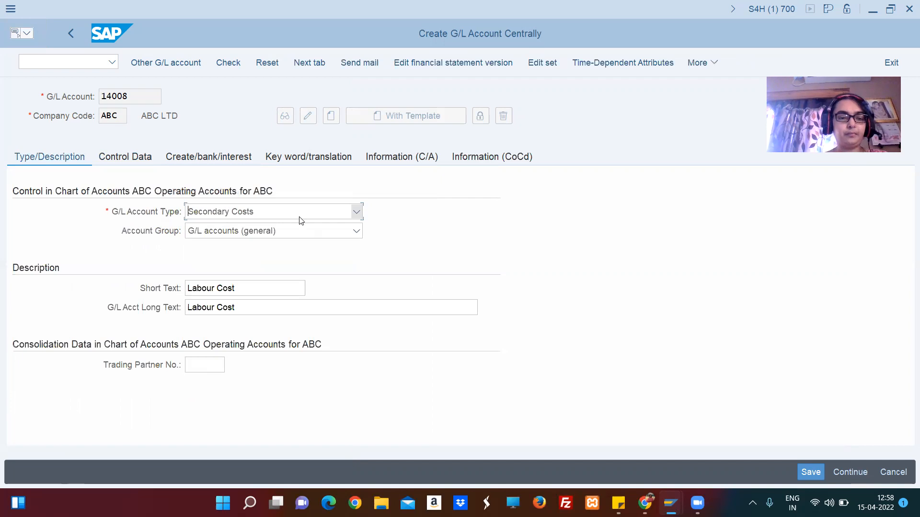
pyautogui.hotkey('ctrl', 's')
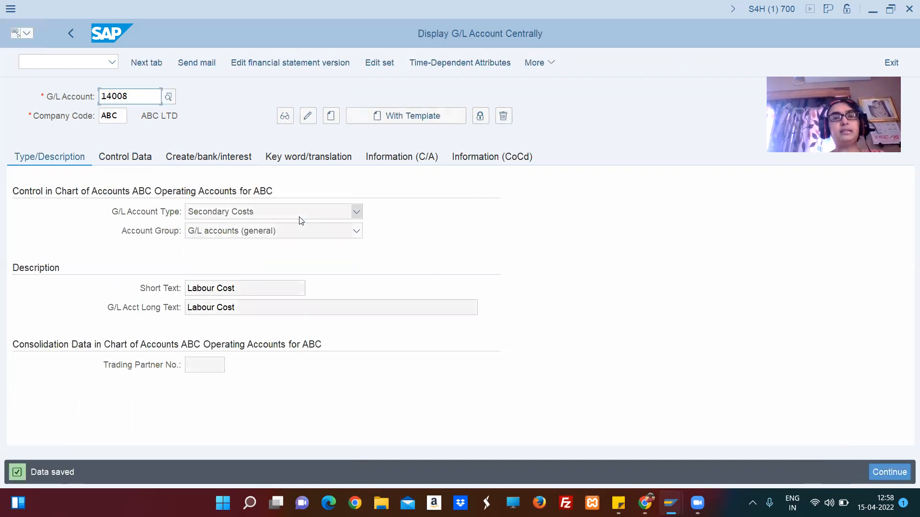